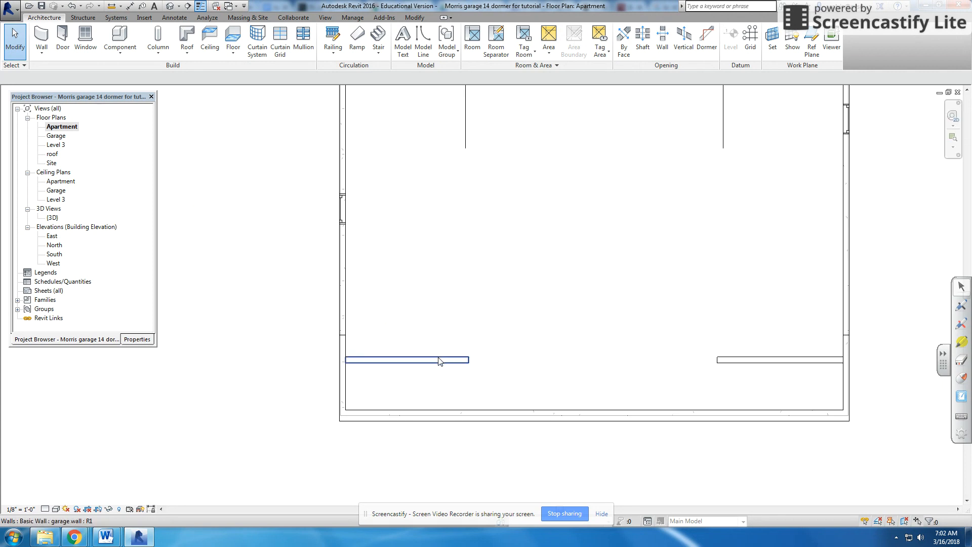
# Draw two vertical architectural walls at the inner ends of the short interior walls, running down to the front exterior wall.
pyautogui.click(42, 50)
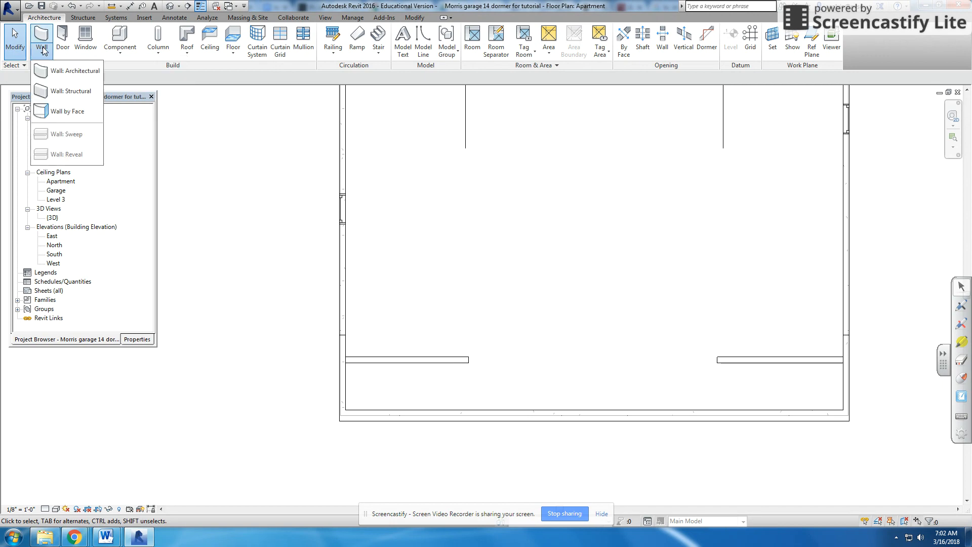
pyautogui.click(51, 71)
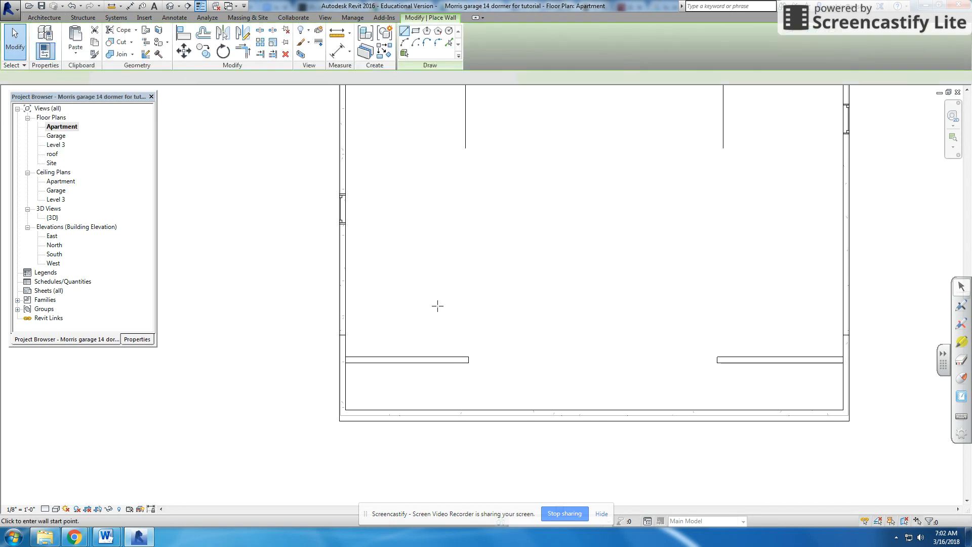
pyautogui.click(468, 324)
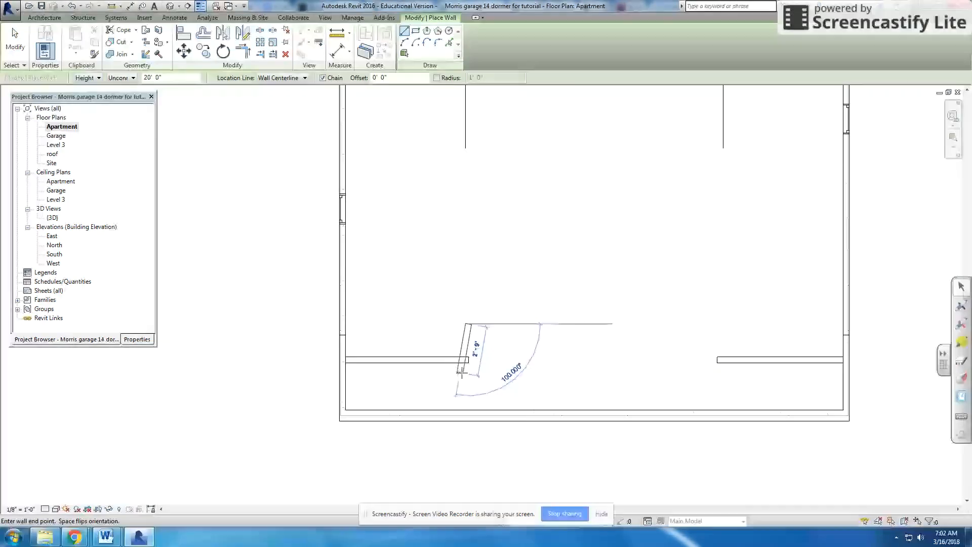
pyautogui.click(468, 405)
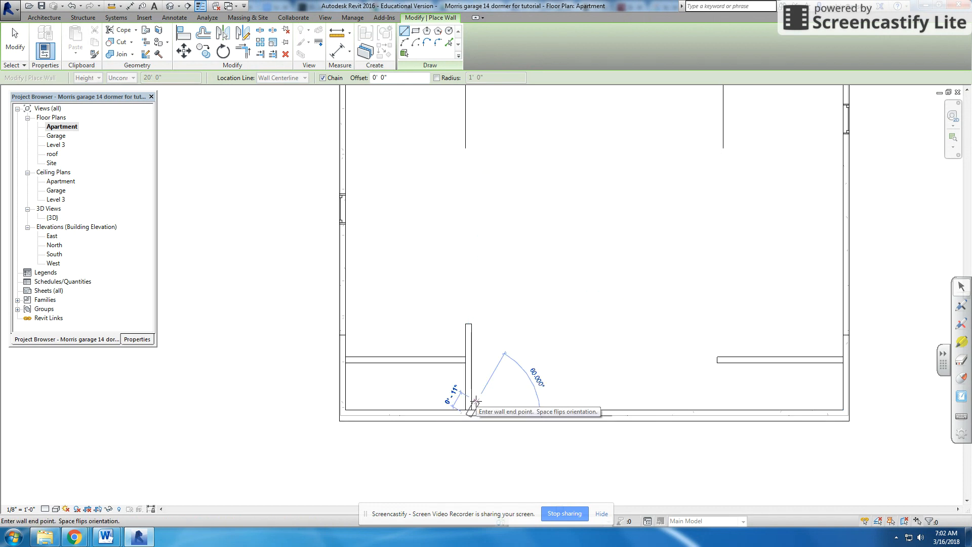
pyautogui.press('Escape')
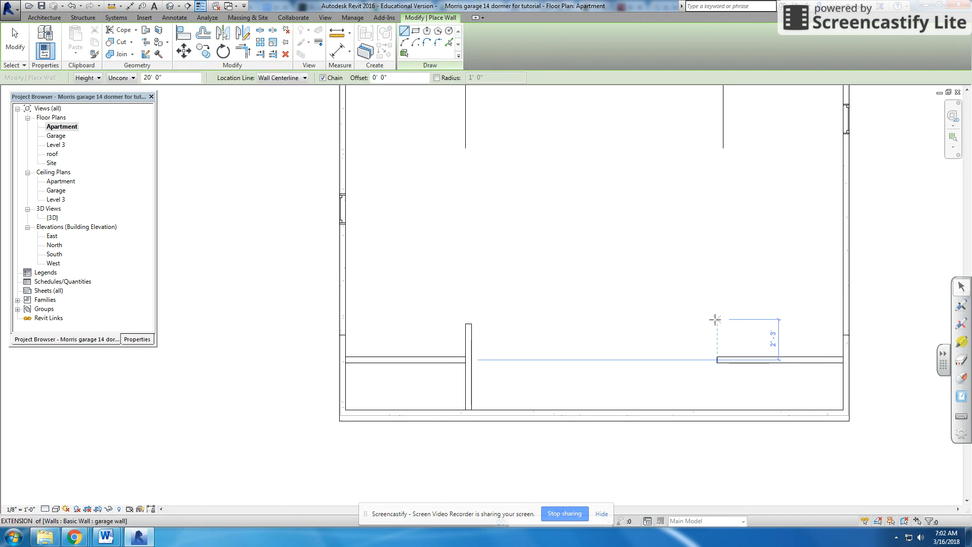
pyautogui.click(717, 320)
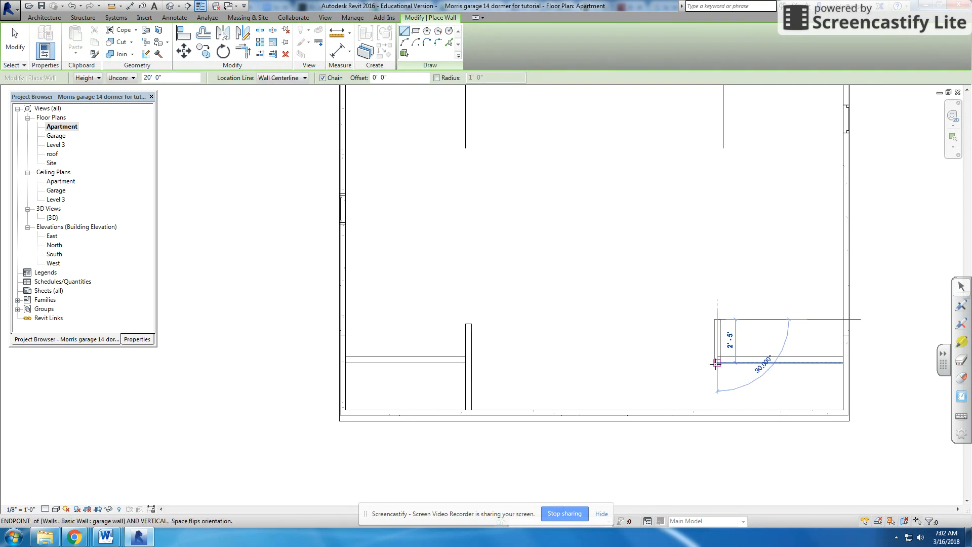
pyautogui.click(717, 408)
pyautogui.press('Escape')
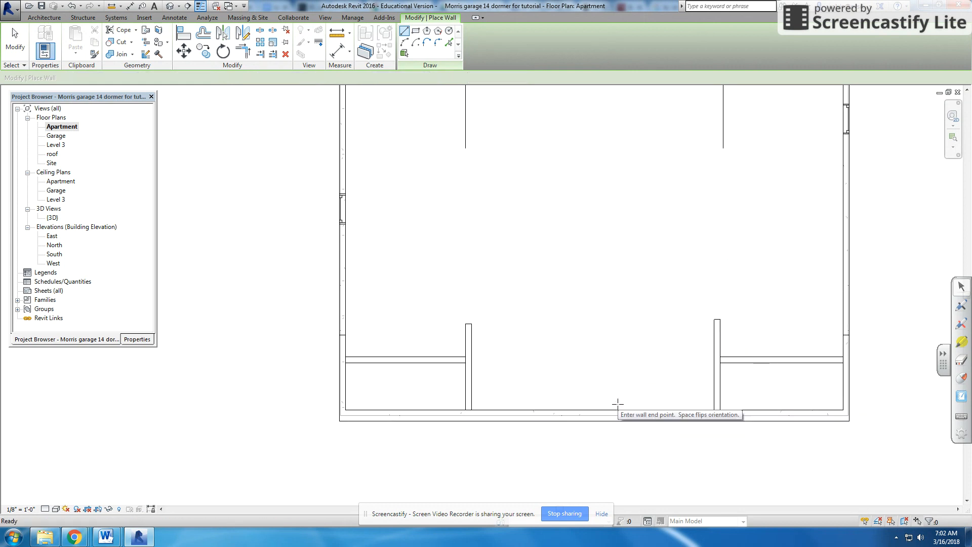
# Draw the dormer's front wall along the front exterior wall, about 13' 10" long, connecting the two new side walls.
pyautogui.click(466, 409)
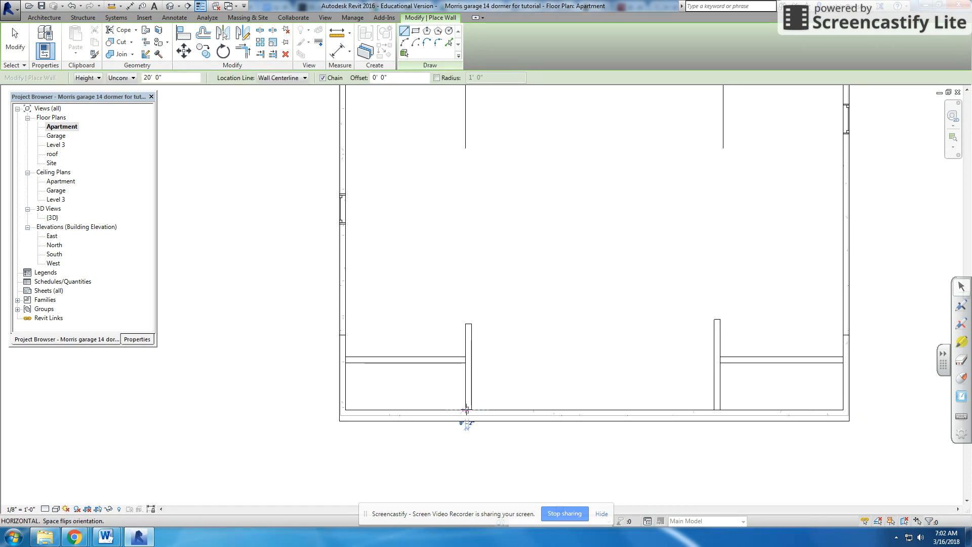
pyautogui.click(714, 409)
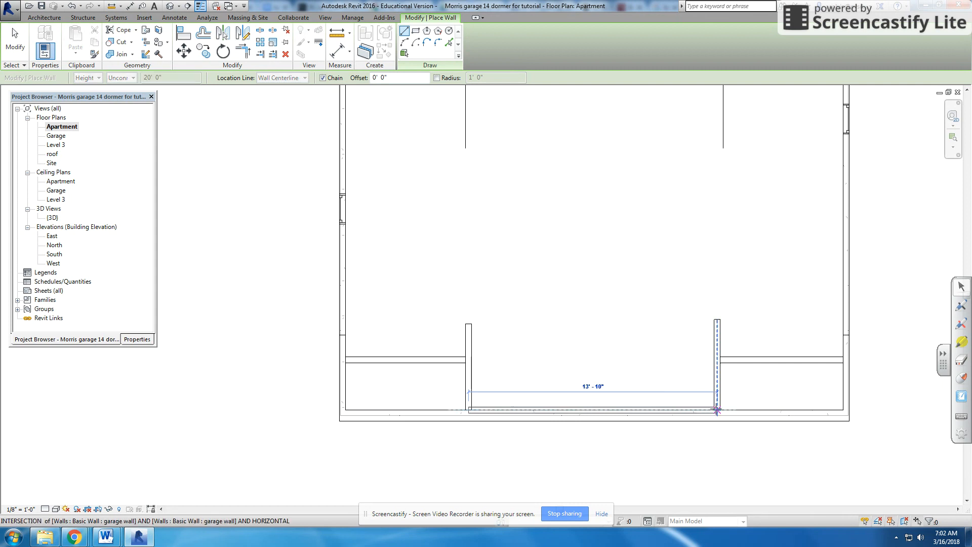
pyautogui.press('Escape')
pyautogui.press('Escape')
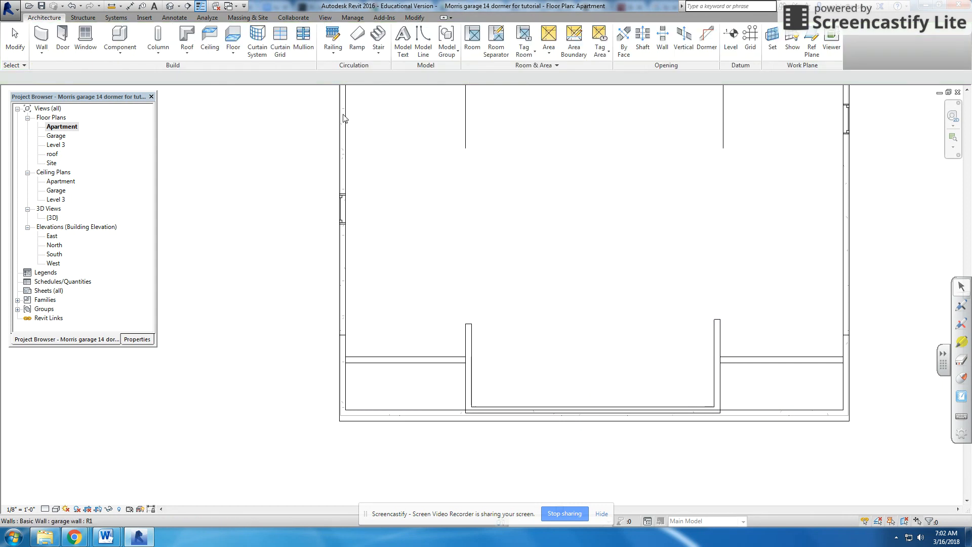
# Place three windows along the dormer's front wall and flip the middle and left ones to match the facing of the right one.
pyautogui.click(94, 44)
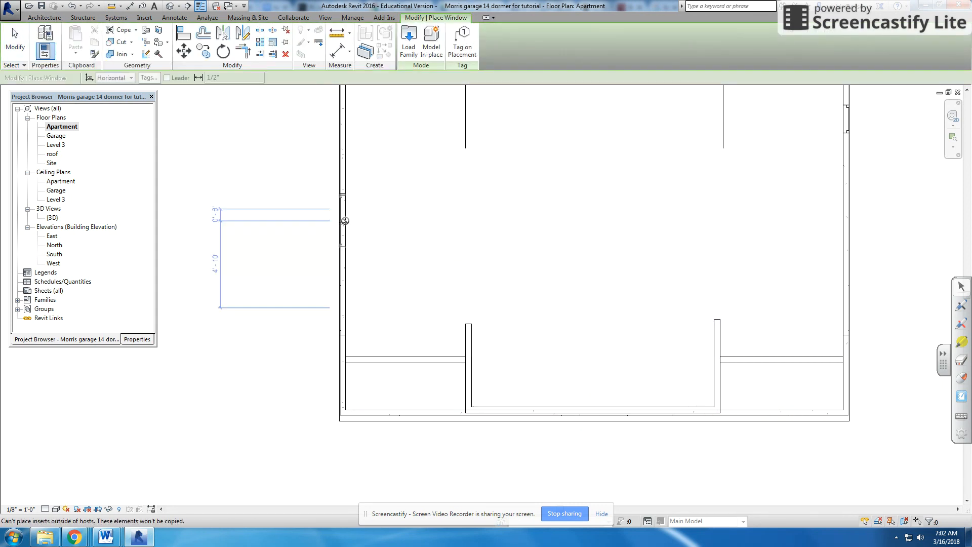
pyautogui.click(593, 405)
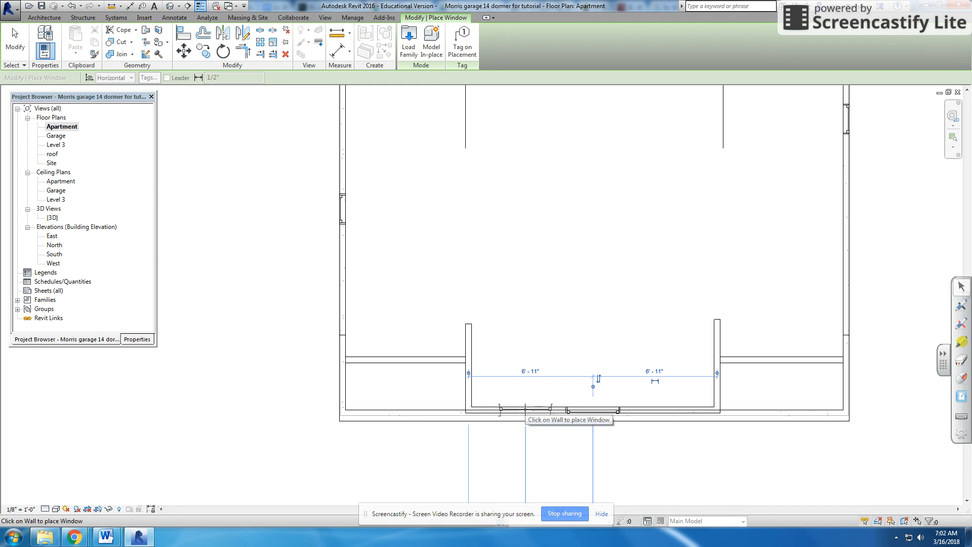
pyautogui.click(525, 409)
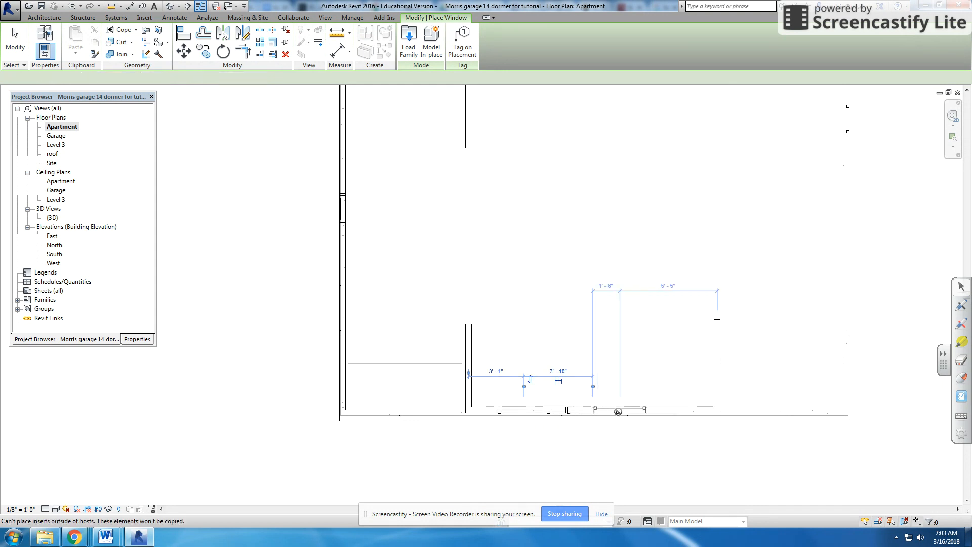
pyautogui.click(665, 410)
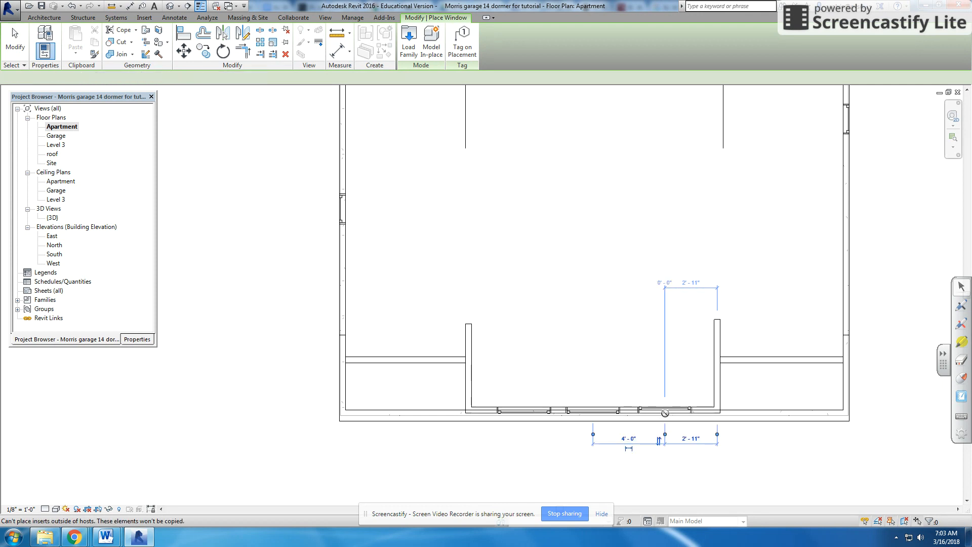
pyautogui.press('Escape')
pyautogui.press('Escape')
pyautogui.click(604, 411)
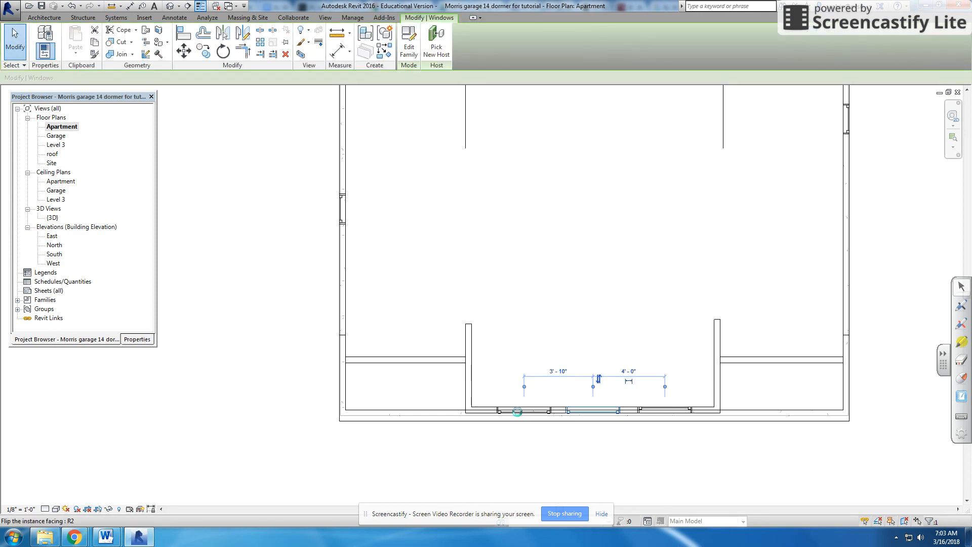
pyautogui.click(518, 410)
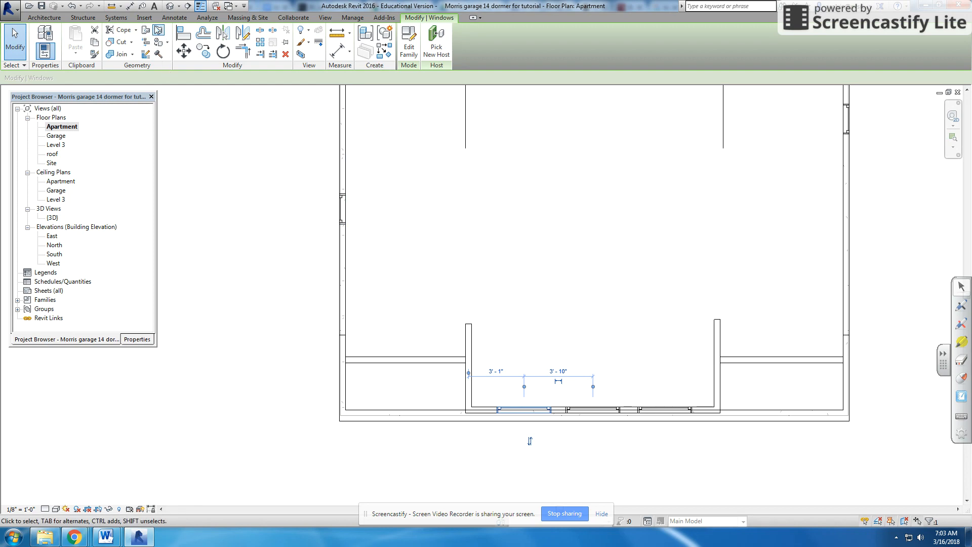
# In the 3D view, set the top constraint of all three dormer walls to Up to level: Level 3.
pyautogui.click(169, 6)
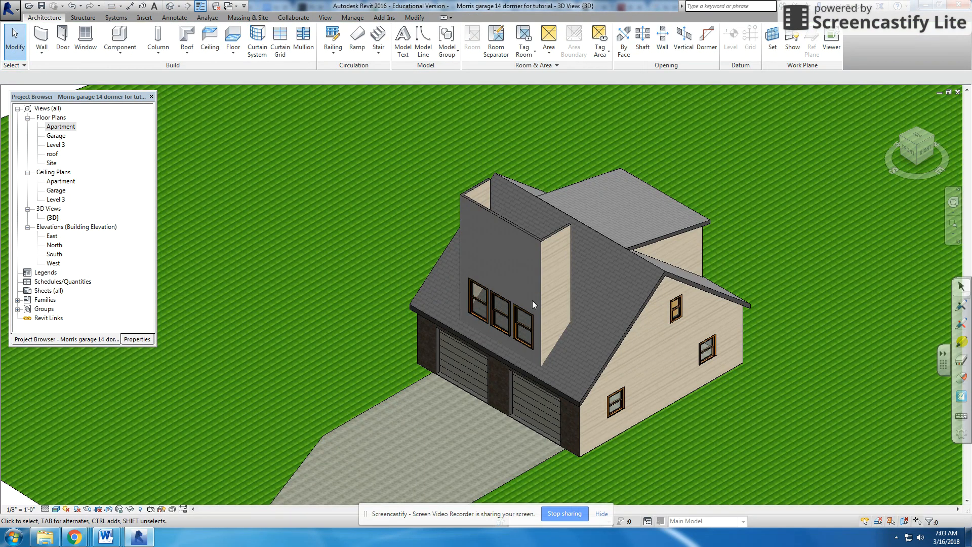
pyautogui.click(473, 193)
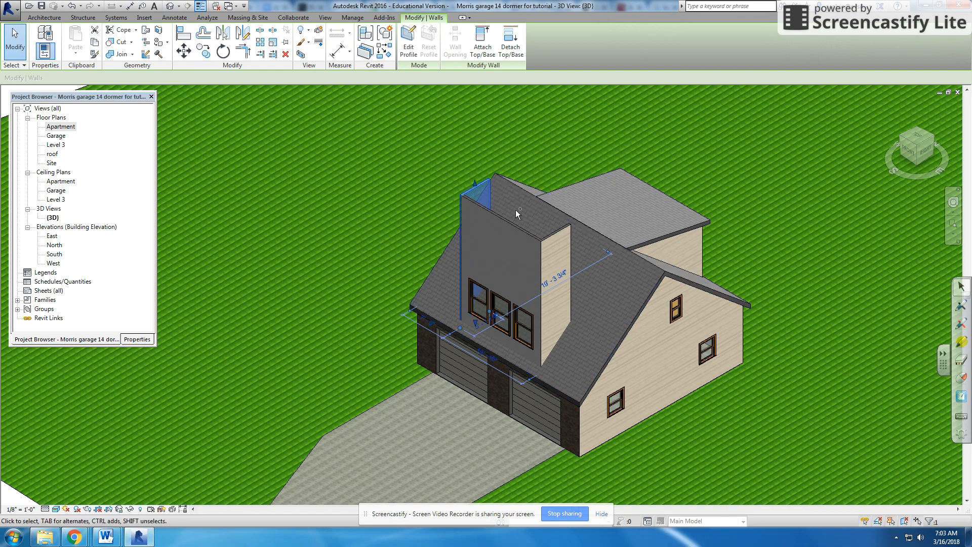
pyautogui.keyDown('ctrl'); pyautogui.click(549, 235); pyautogui.keyUp('ctrl')
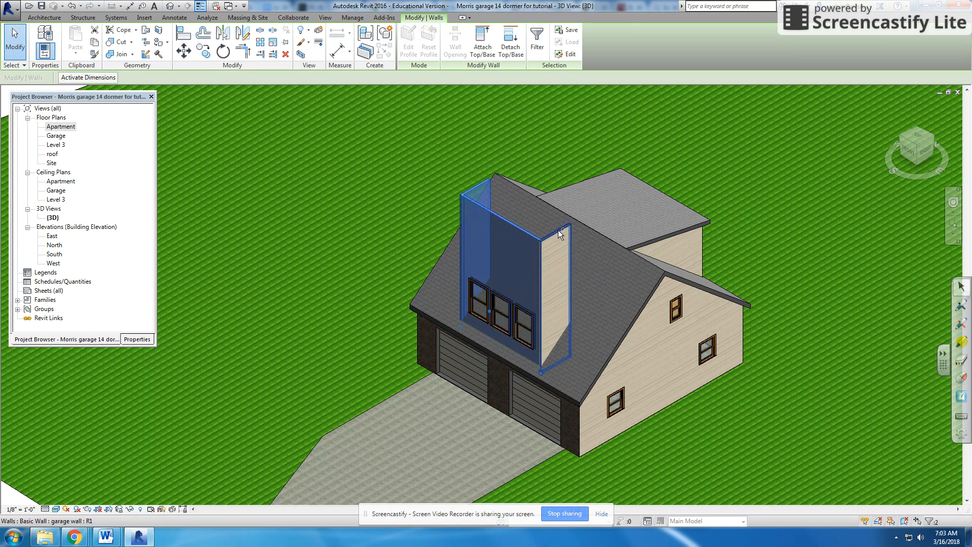
pyautogui.keyDown('ctrl'); pyautogui.click(558, 230); pyautogui.keyUp('ctrl')
pyautogui.click(140, 340)
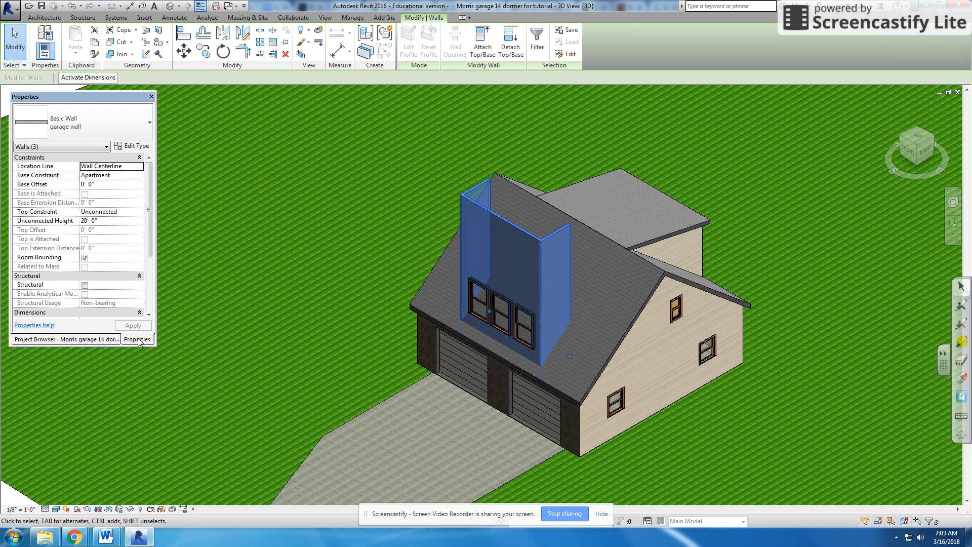
pyautogui.click(139, 212)
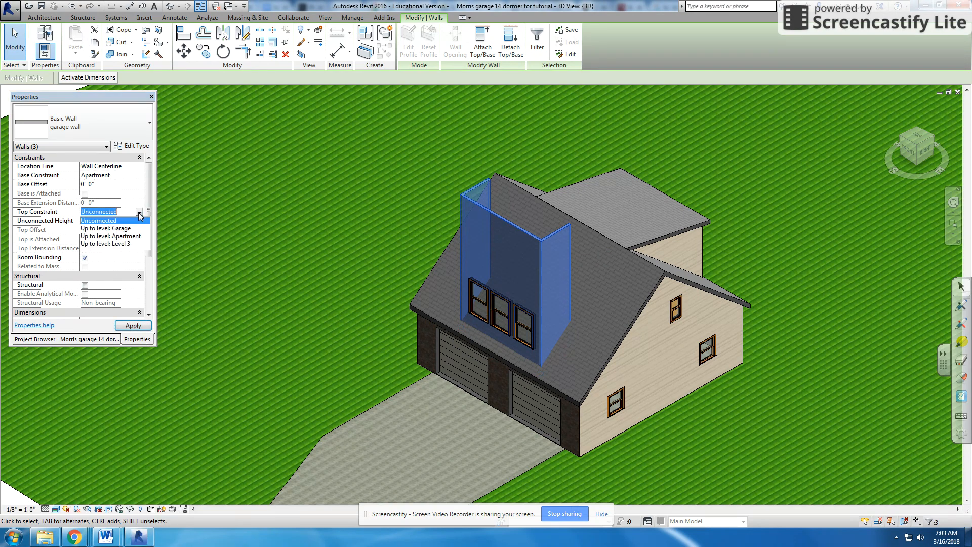
pyautogui.click(122, 245)
pyautogui.click(146, 328)
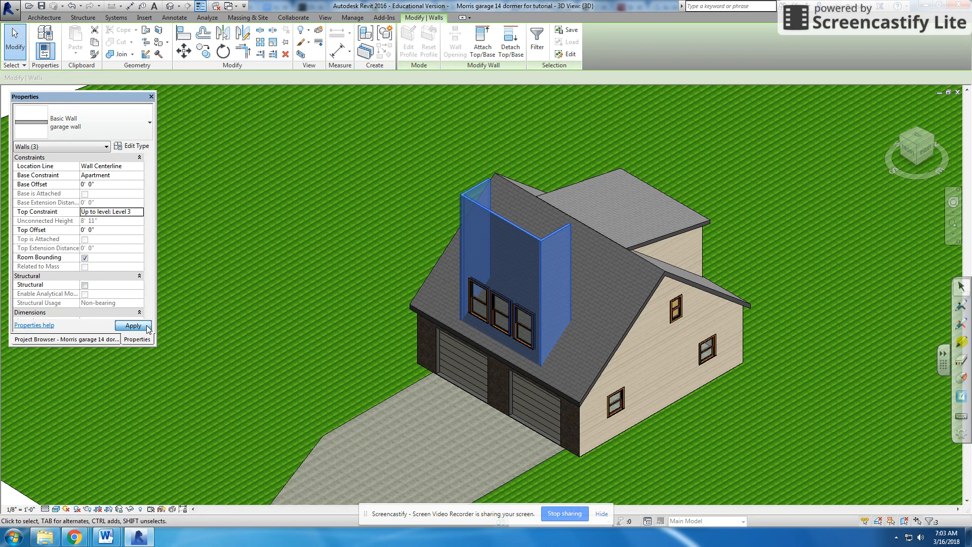
pyautogui.click(324, 271)
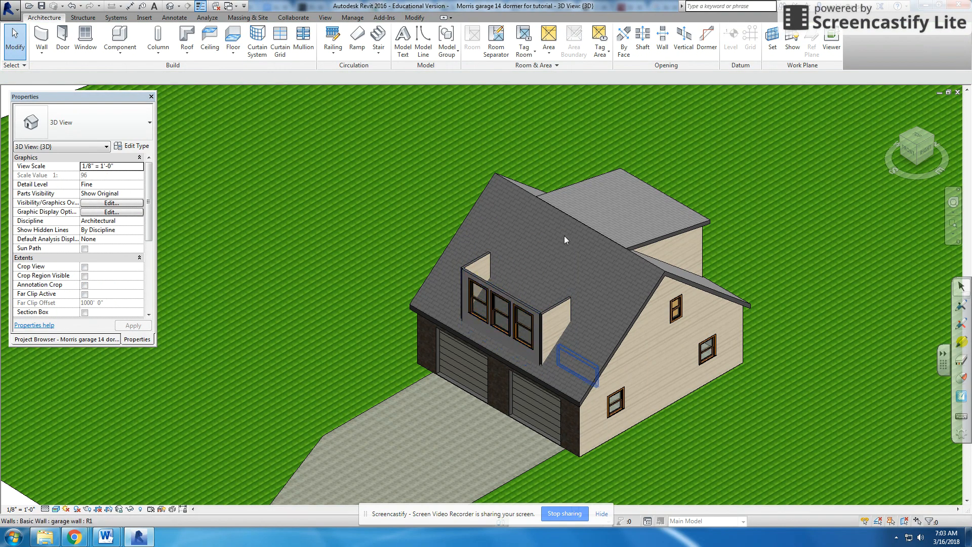
# Orient the 3D view to look straight down from the top at the dormer walls.
pyautogui.click(915, 141)
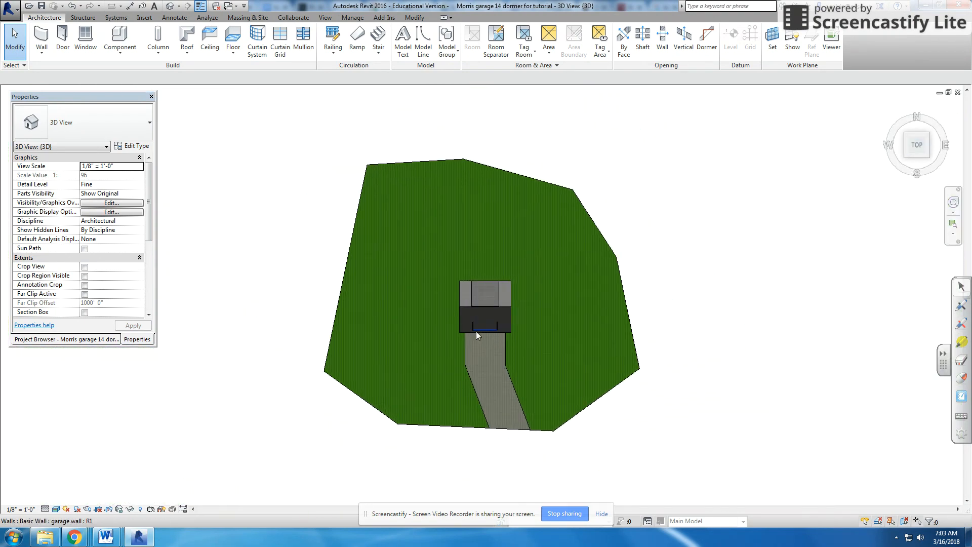
pyautogui.scroll(10, 478, 329)
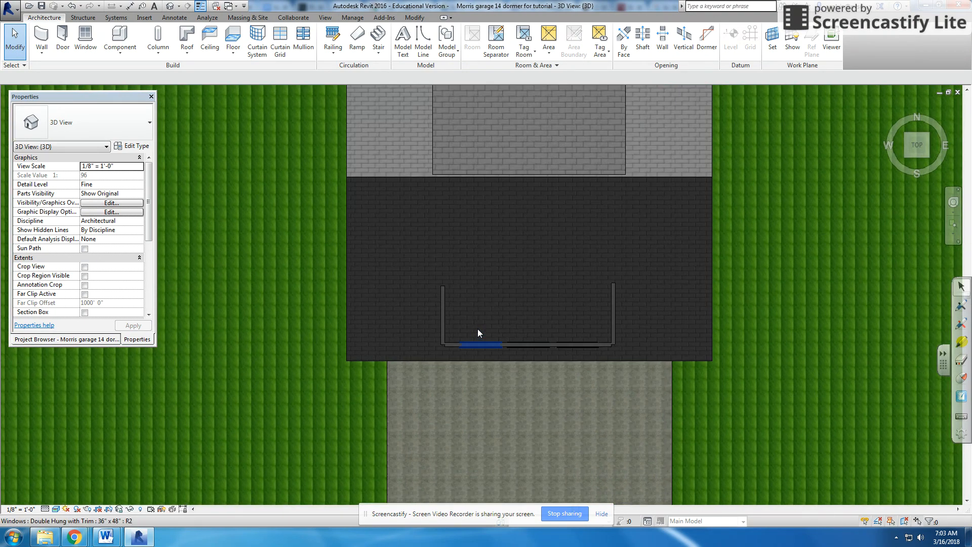
pyautogui.scroll(2, 478, 329)
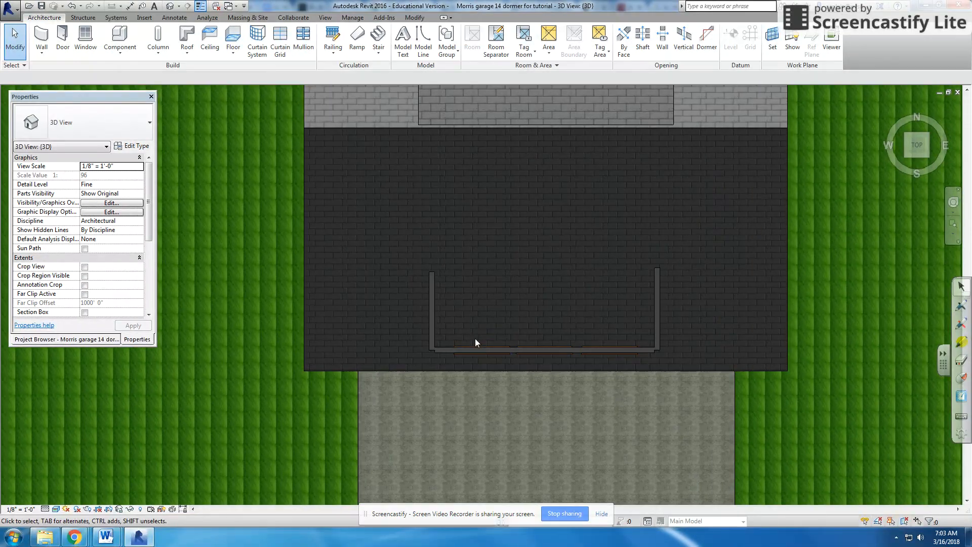
pyautogui.click(439, 351)
pyautogui.press('r')
pyautogui.press('s')
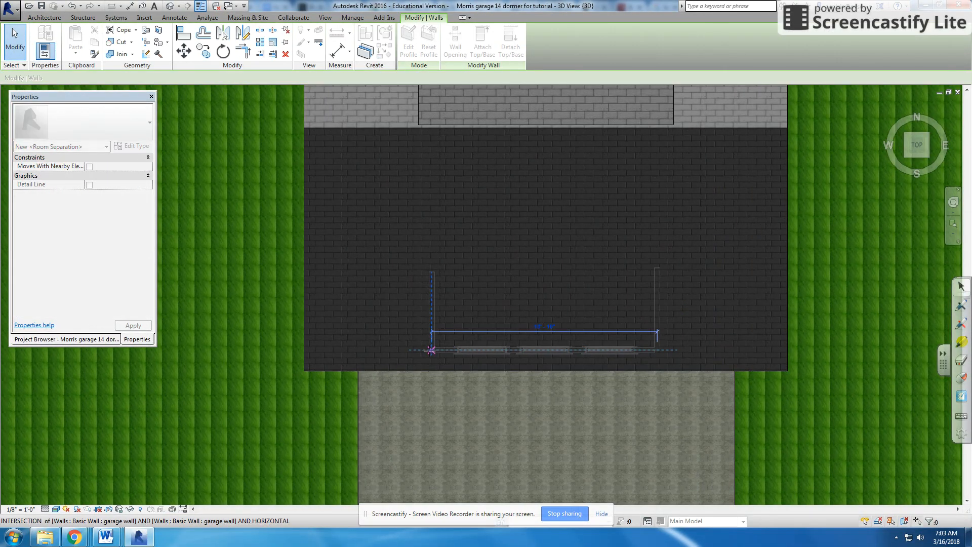
pyautogui.click(429, 350)
pyautogui.click(660, 350)
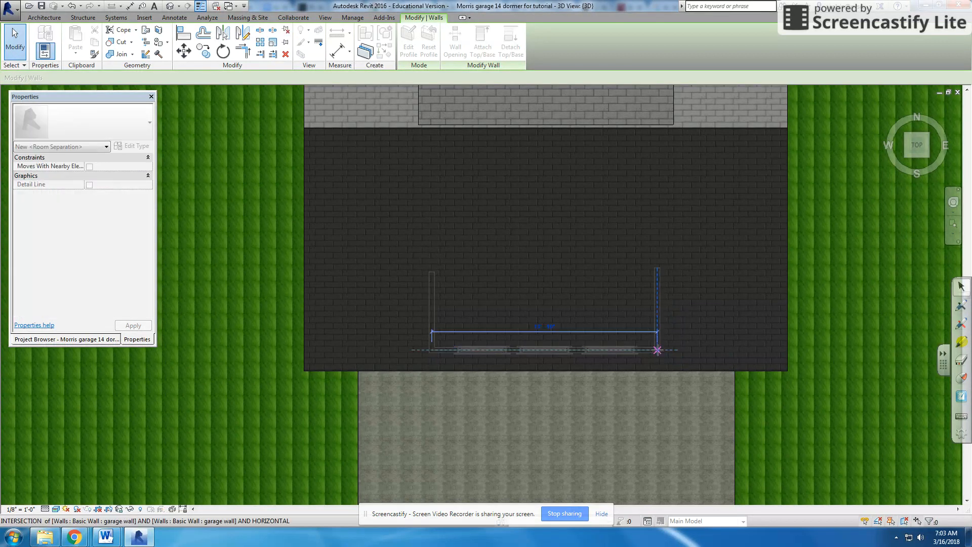
pyautogui.press('Escape')
pyautogui.press('Escape')
pyautogui.click(658, 350)
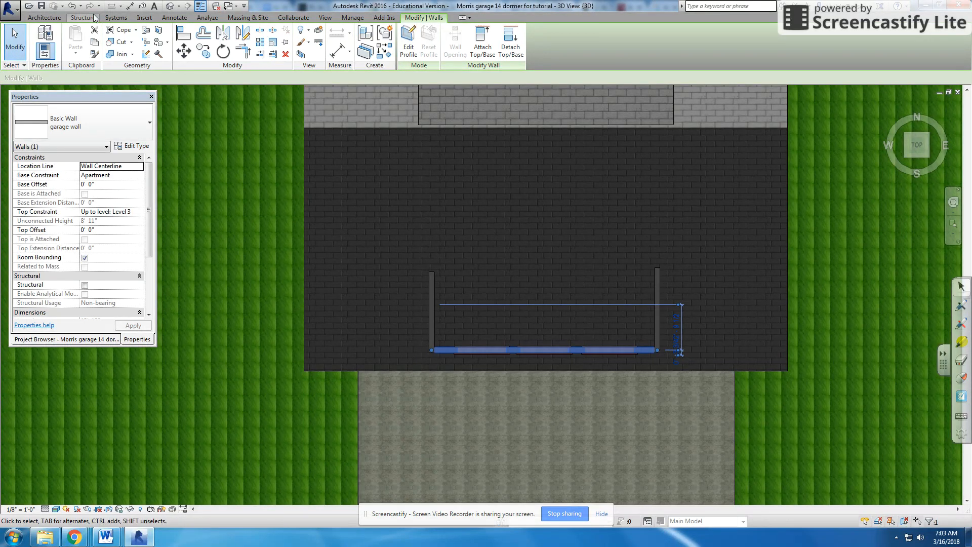
# Start a Roof by Footprint for the dormer and place it on Level 3.
pyautogui.click(55, 20)
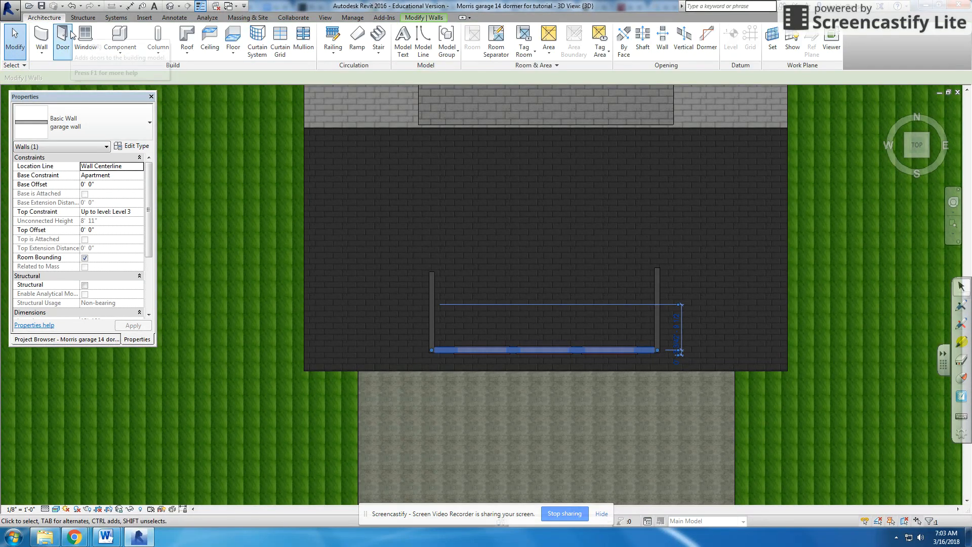
pyautogui.click(187, 51)
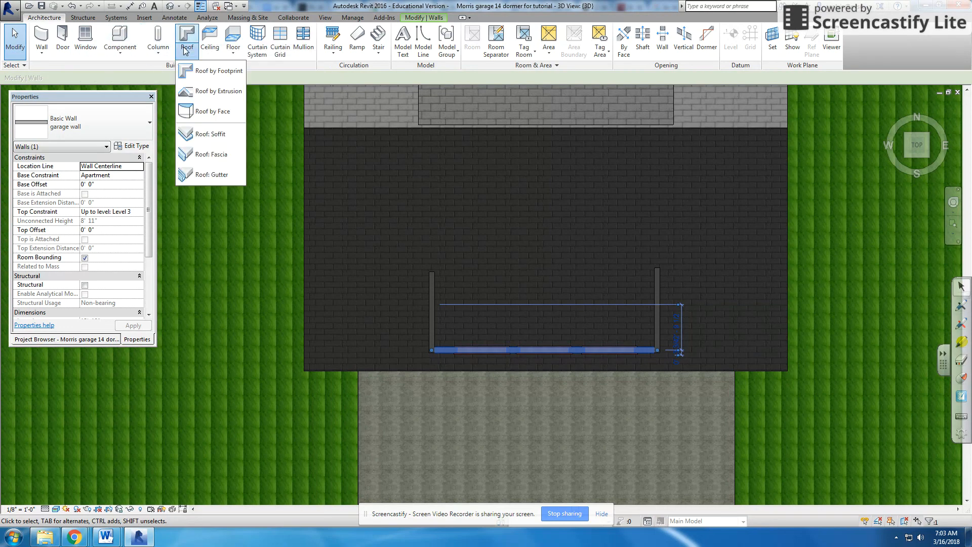
pyautogui.click(193, 67)
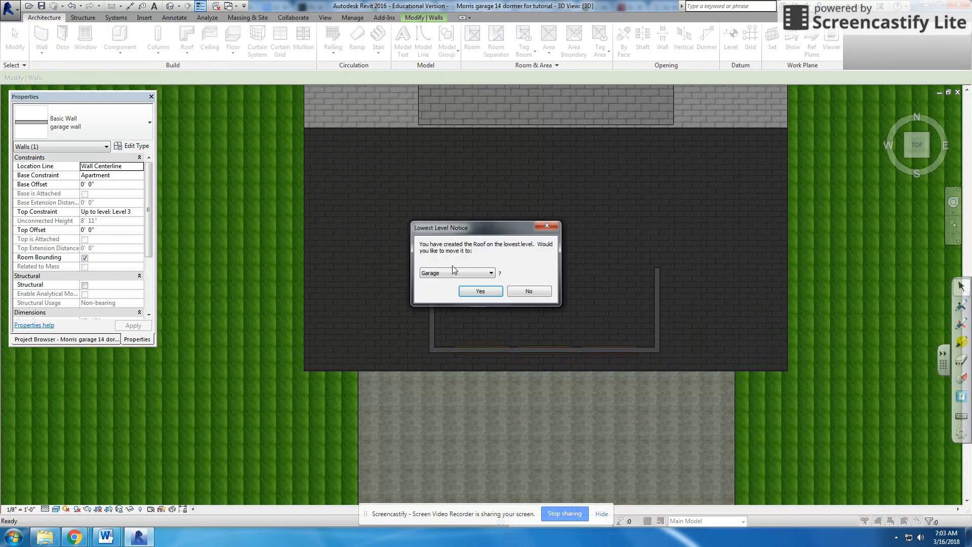
pyautogui.click(453, 272)
pyautogui.click(442, 296)
pyautogui.click(462, 292)
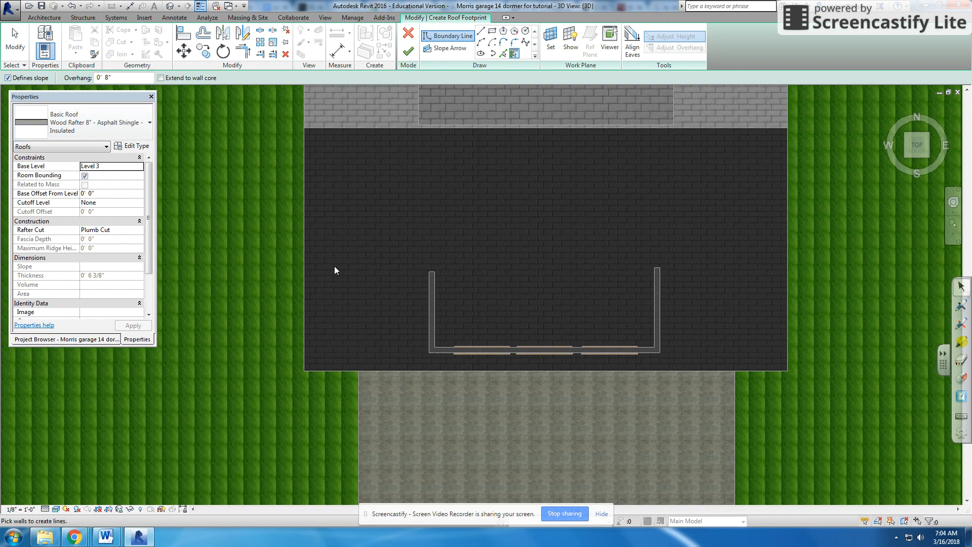
# Pick the three dormer walls as roof boundary lines with a 0' 8" overhang, slope-defining only at the sides, and unjoin the conflicting elements.
pyautogui.click(426, 307)
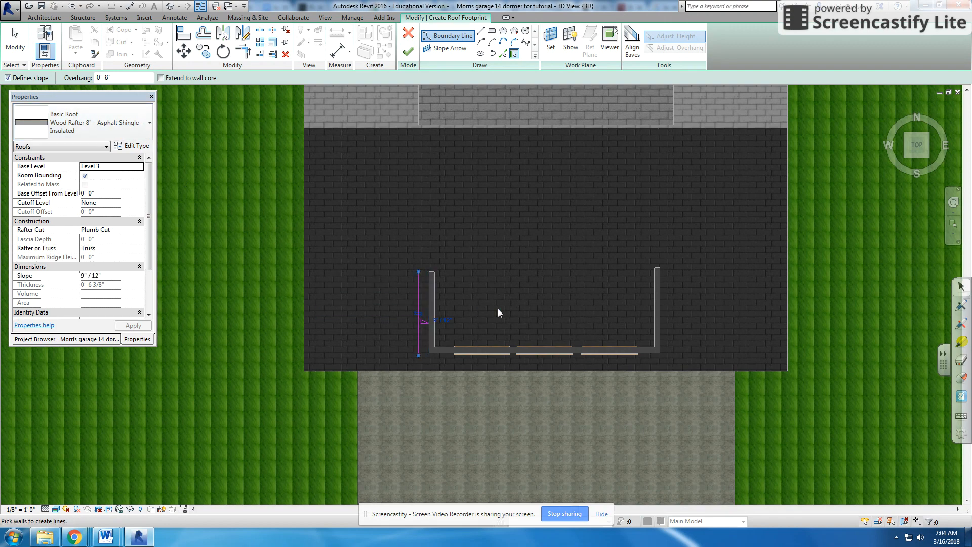
pyautogui.click(660, 310)
pyautogui.click(441, 354)
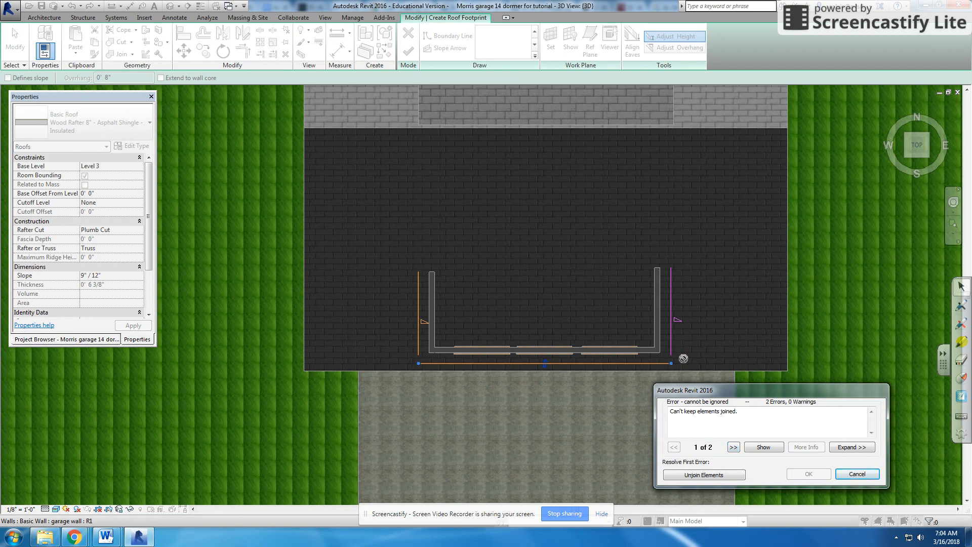
pyautogui.click(737, 471)
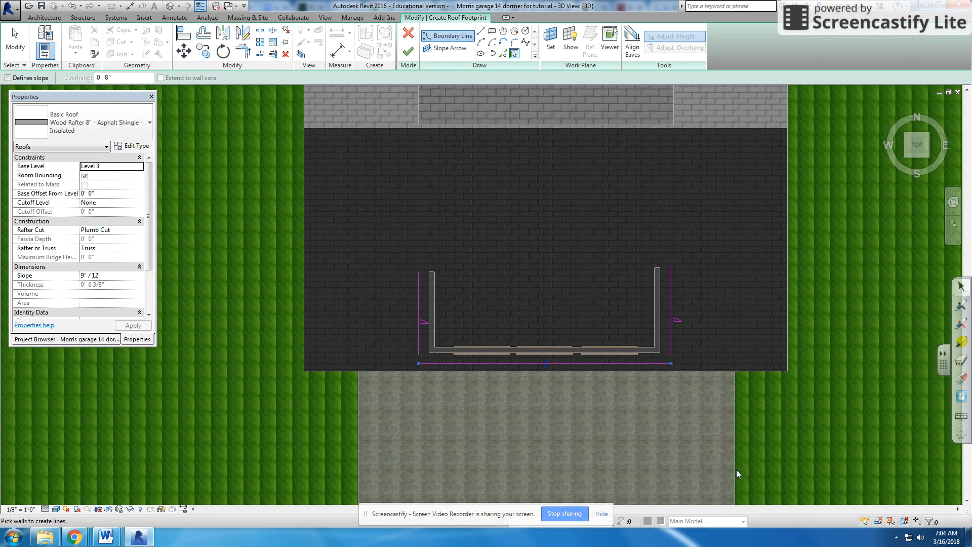
# Extend the front ends of both side boundary lines to meet the front boundary line at the corners.
pyautogui.press('Escape')
pyautogui.click(671, 332)
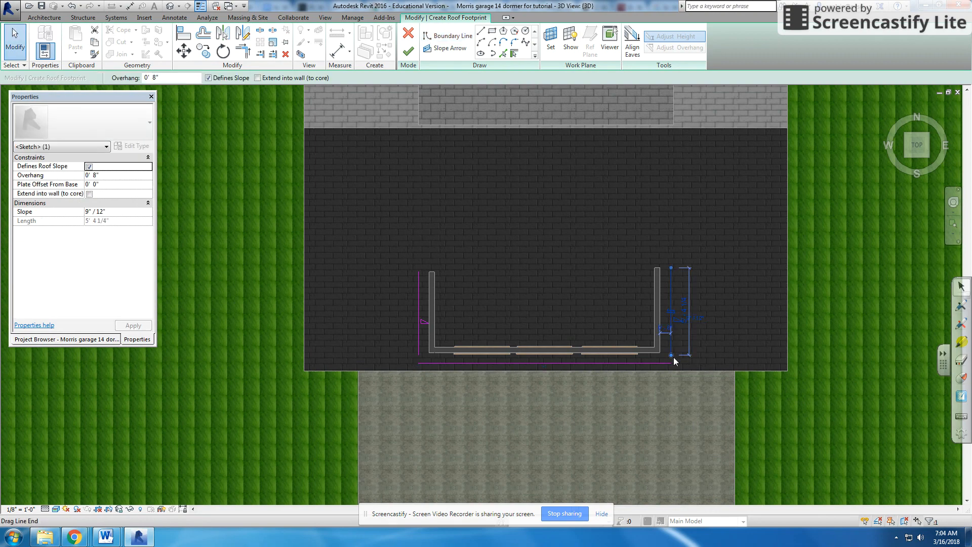
pyautogui.moveTo(673, 355); pyautogui.dragTo(671, 363)
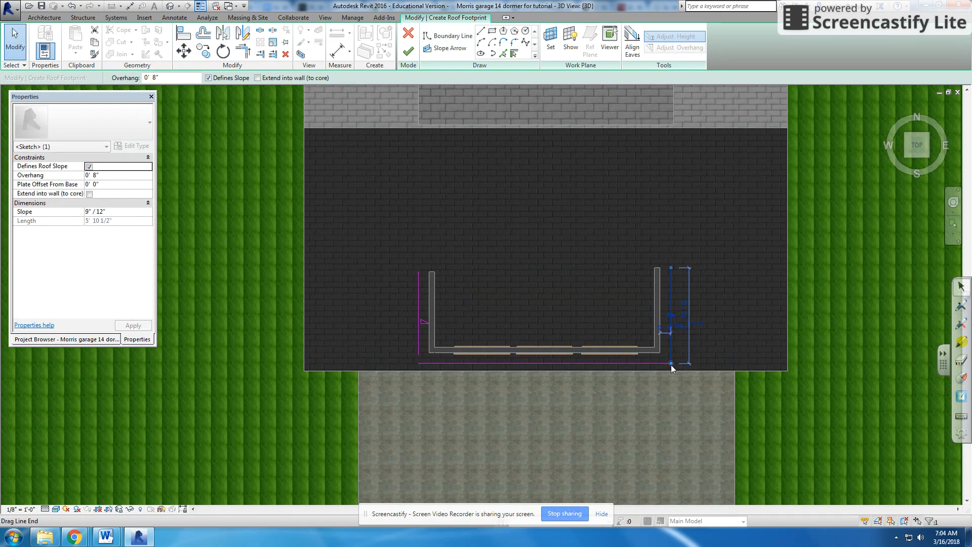
pyautogui.click(412, 323)
pyautogui.click(418, 326)
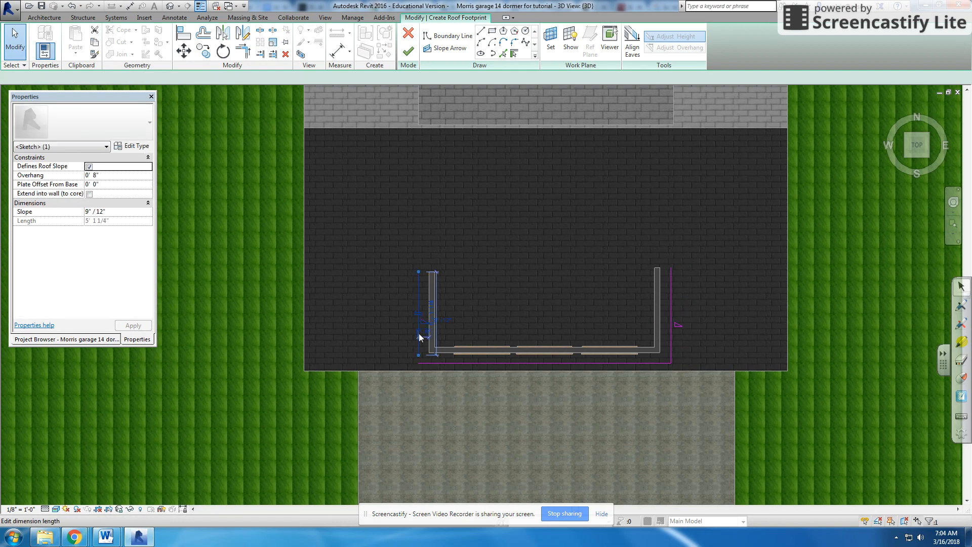
pyautogui.moveTo(420, 360); pyautogui.dragTo(418, 363)
pyautogui.press('Escape')
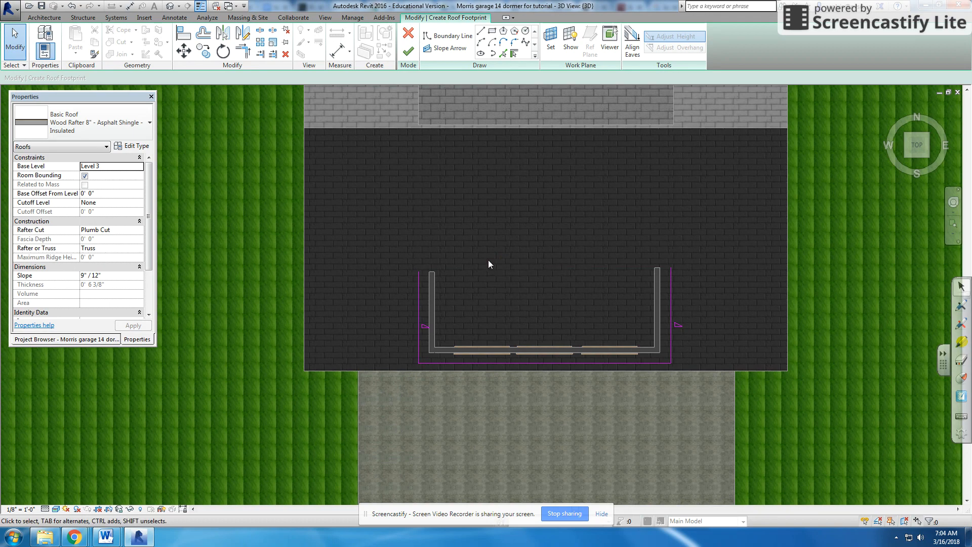
# Close the roof footprint with a straight, non-slope-defining boundary line across the back between the two side lines.
pyautogui.click(448, 35)
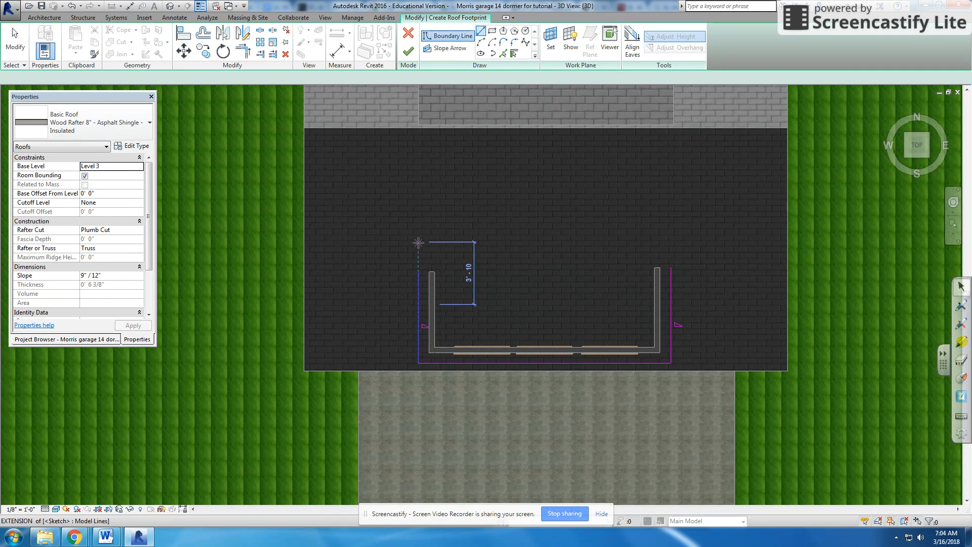
pyautogui.click(419, 267)
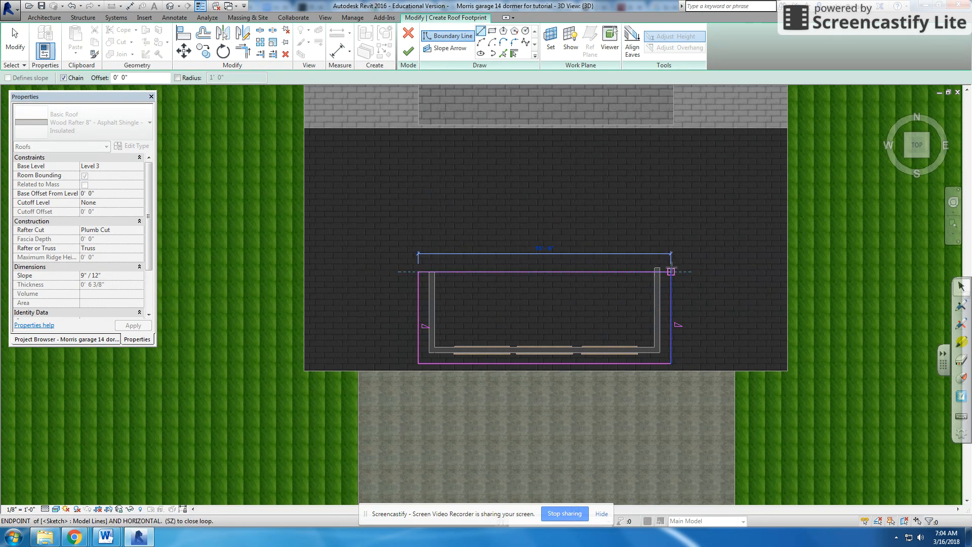
pyautogui.click(671, 271)
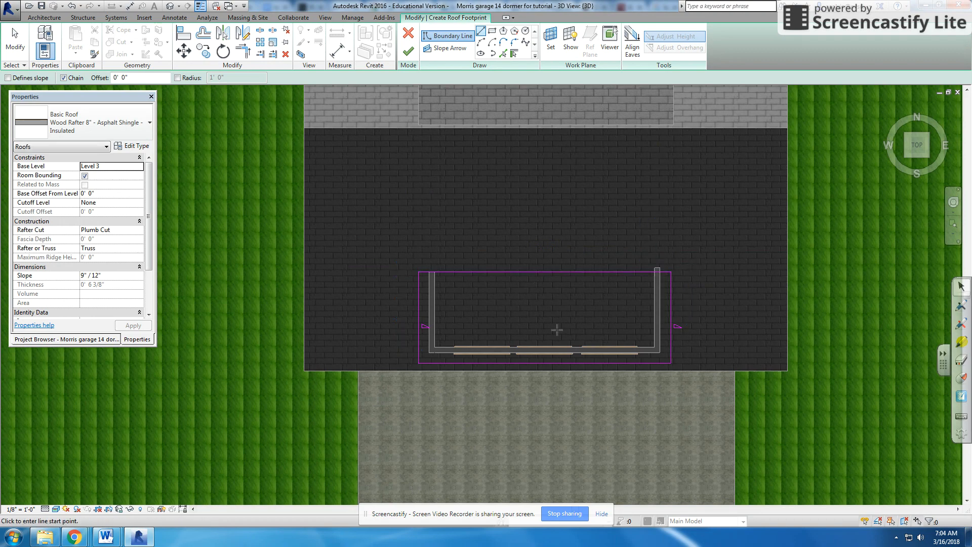
pyautogui.rightClick(434, 314)
pyautogui.click(440, 321)
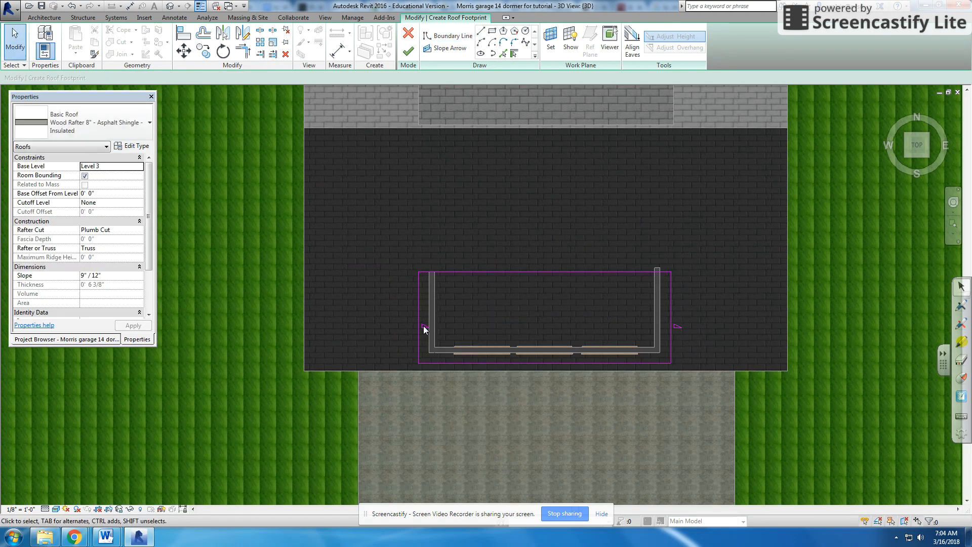
# Set the slope of both side boundary lines to 5" / 12" and finish the dormer roof.
pyautogui.click(423, 330)
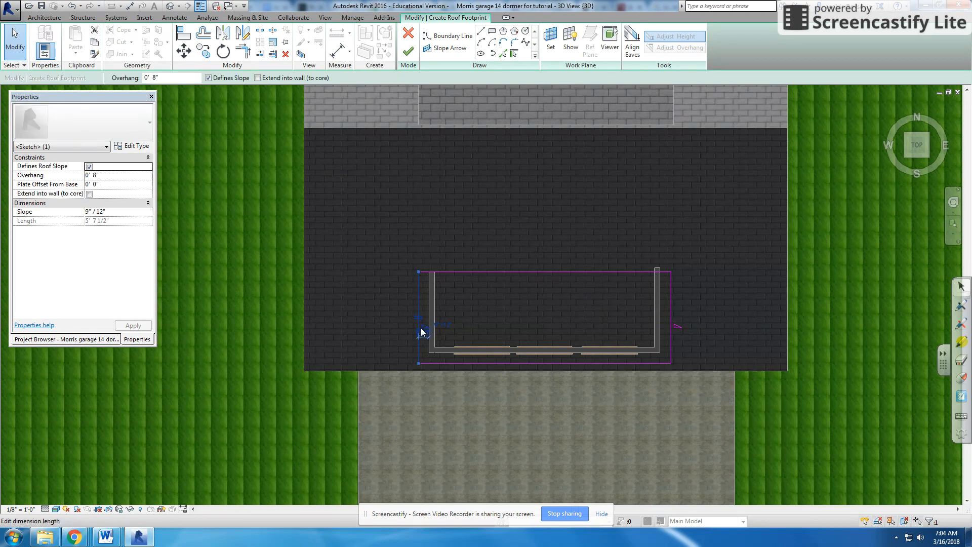
pyautogui.click(434, 326)
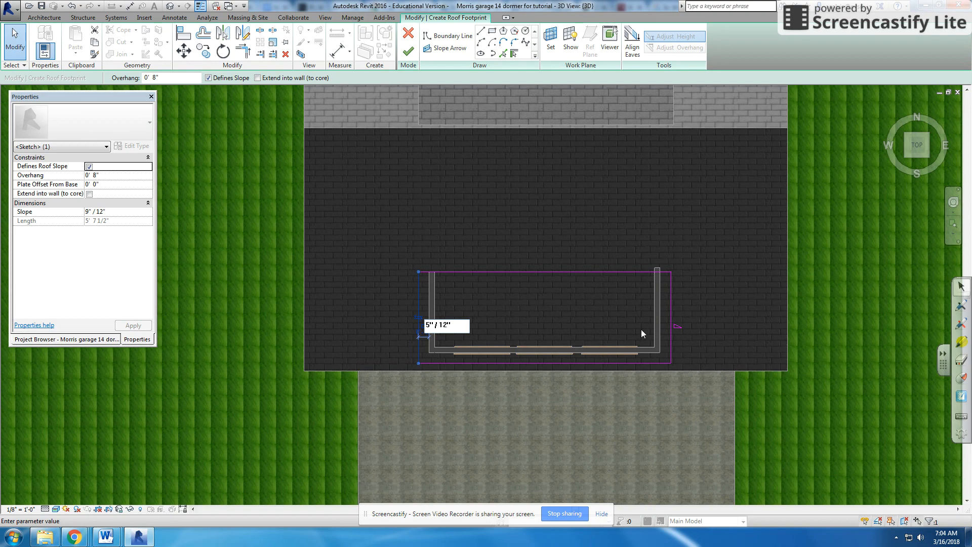
pyautogui.press('Return')
pyautogui.click(679, 325)
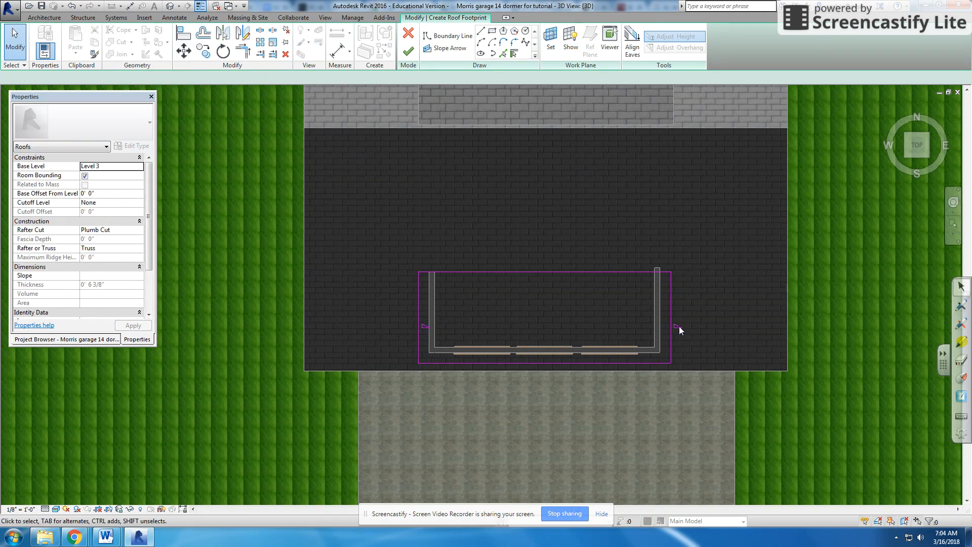
pyautogui.click(671, 333)
pyautogui.click(690, 327)
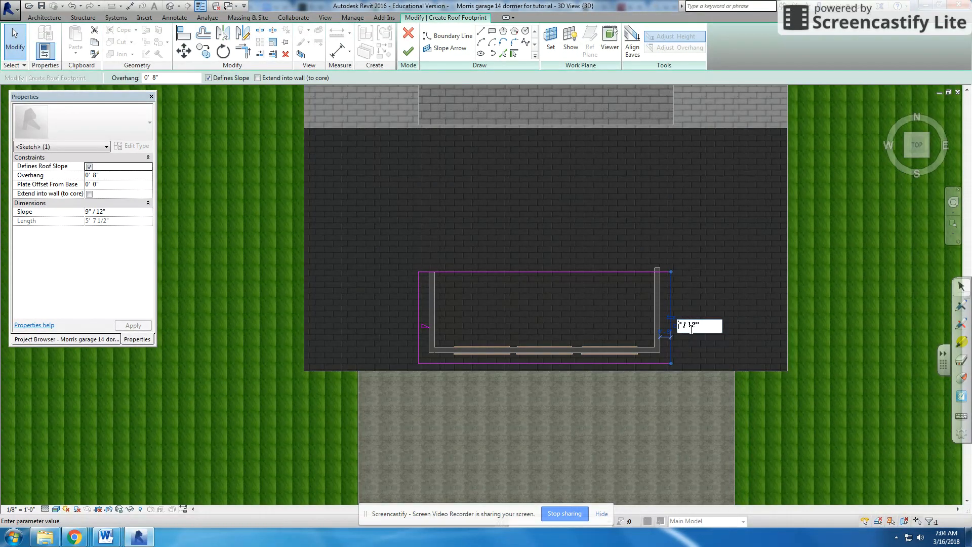
pyautogui.press('Return')
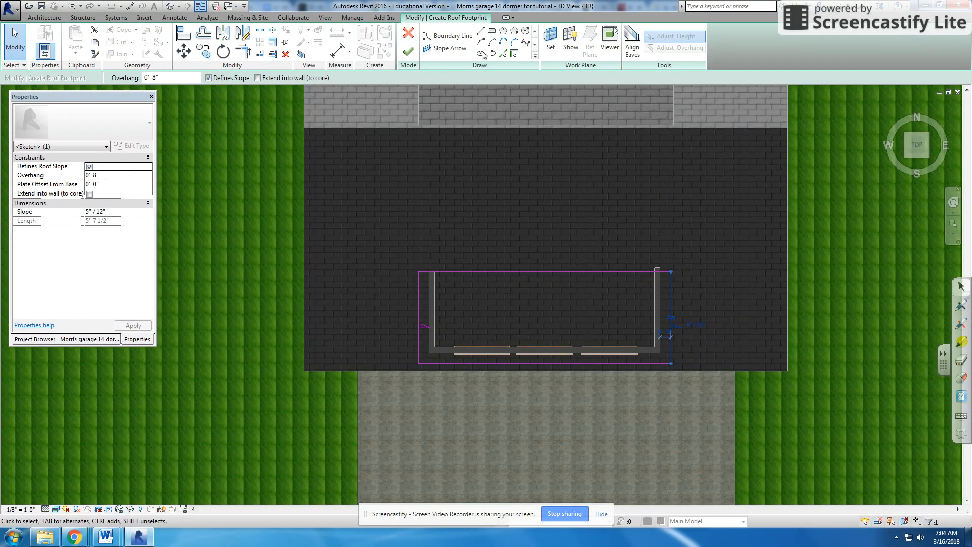
pyautogui.click(408, 50)
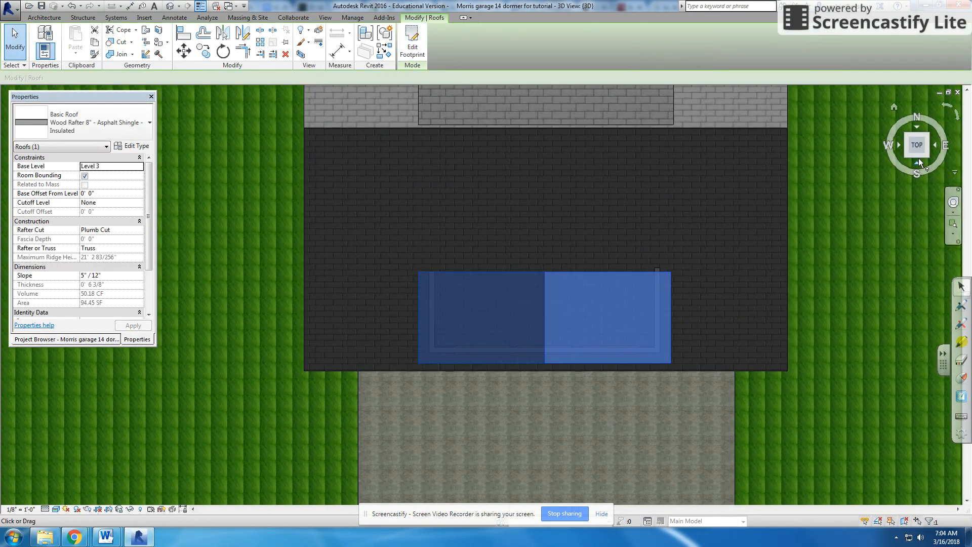
# Attach the top of the dormer's front wall to the new dormer roof.
pyautogui.moveTo(917, 157); pyautogui.dragTo(901, 135)
pyautogui.click(534, 120)
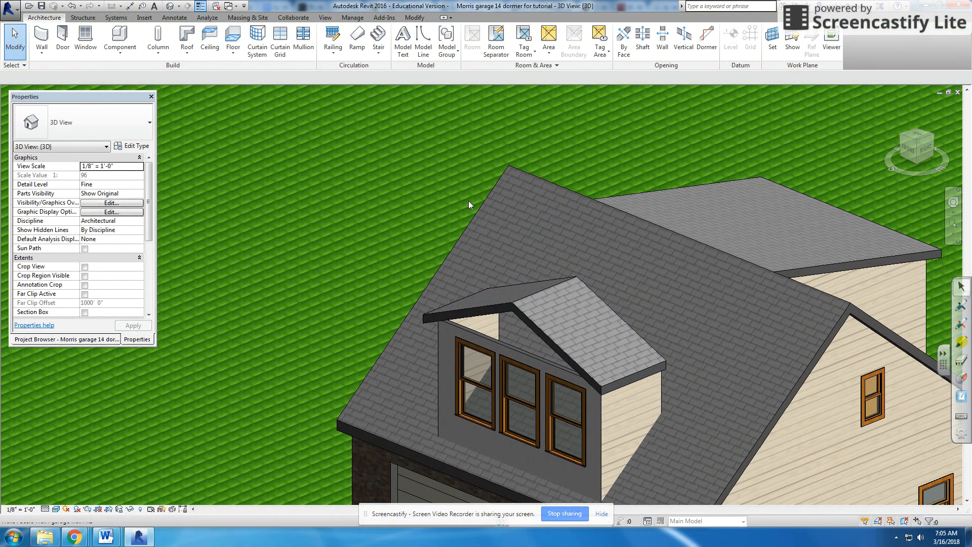
pyautogui.click(486, 342)
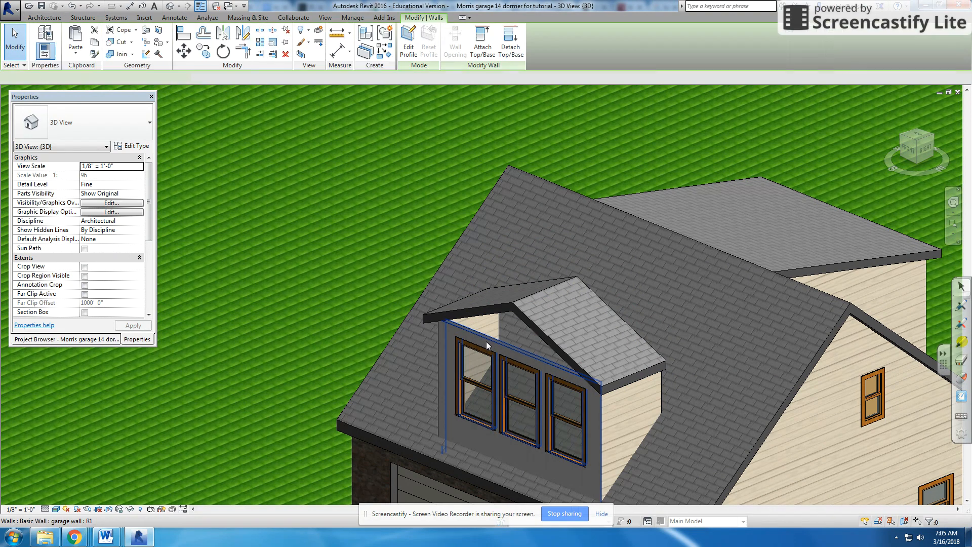
pyautogui.click(483, 43)
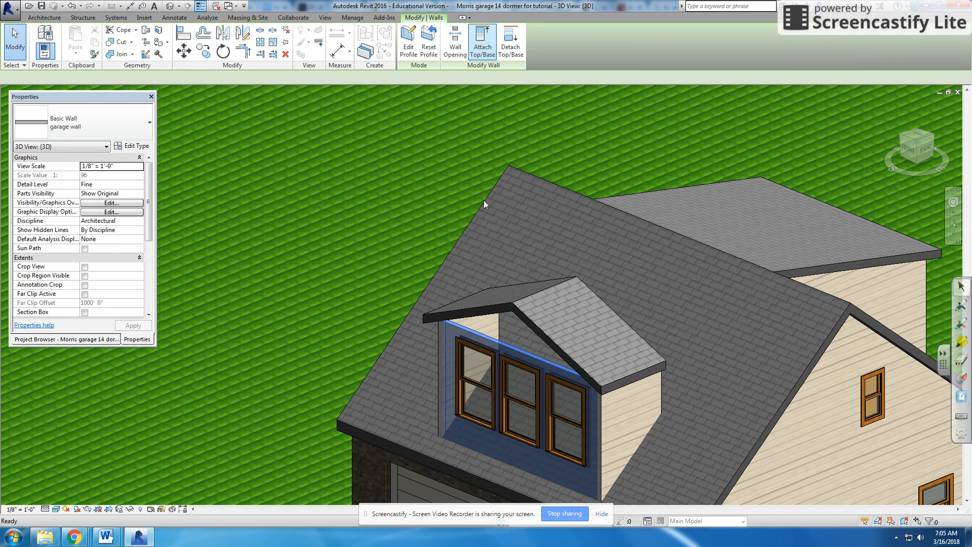
pyautogui.click(480, 307)
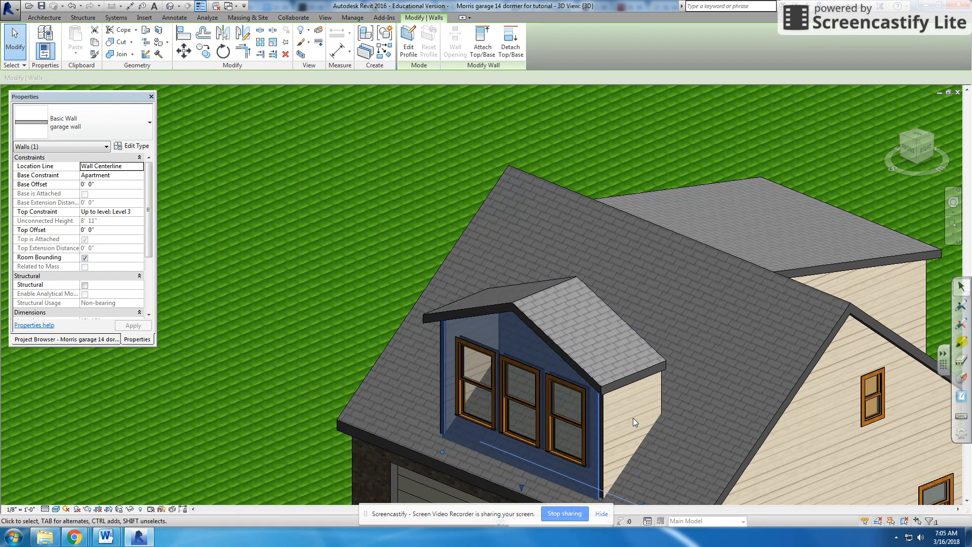
pyautogui.press('Escape')
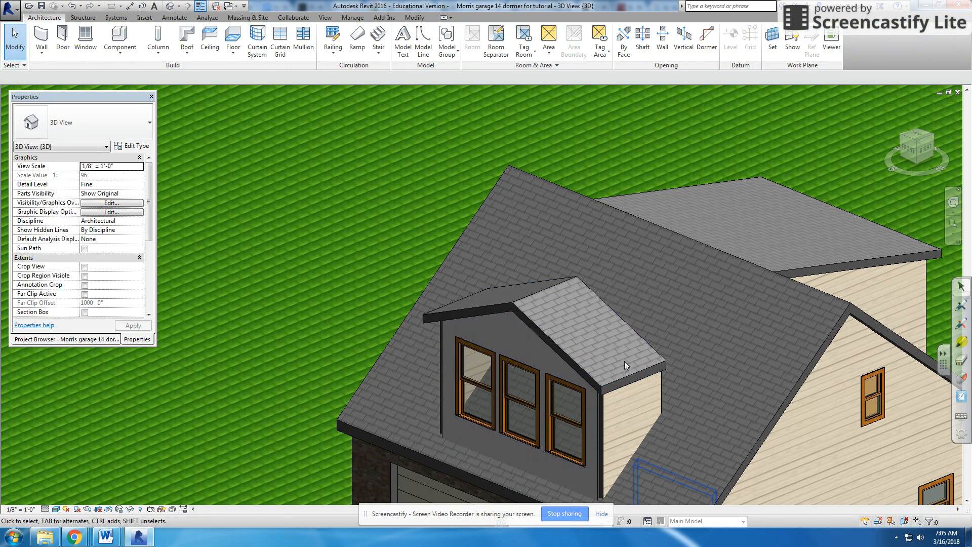
# Join the rear edge of the dormer roof to the sloped face of the main garage roof.
pyautogui.click(923, 153)
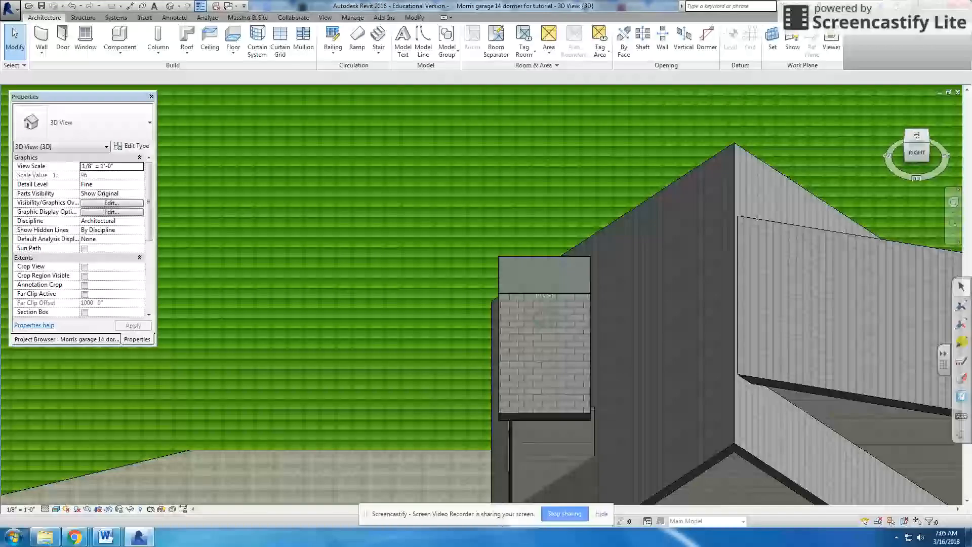
pyautogui.keyDown('shift'); pyautogui.moveTo(513, 544); pyautogui.dragTo(500, 522, button='middle'); pyautogui.keyUp('shift')
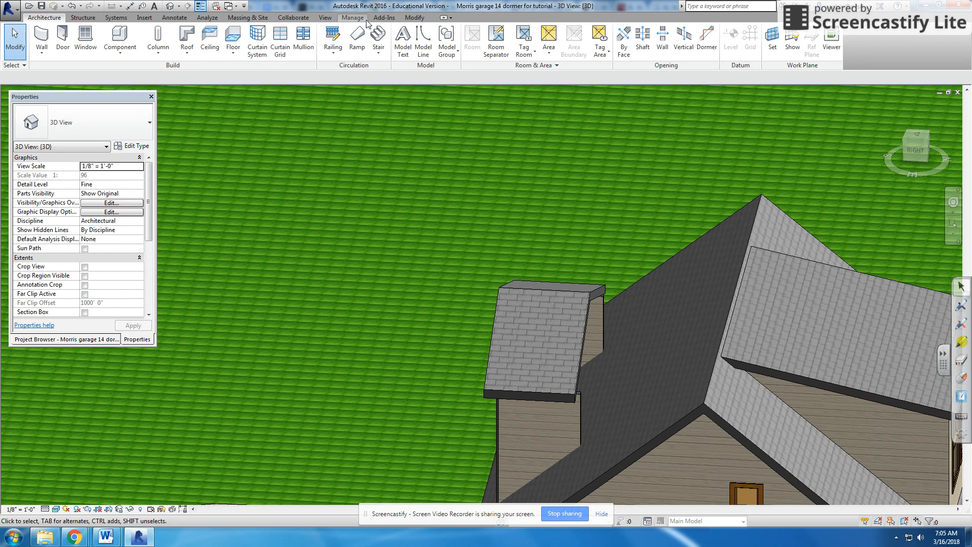
pyautogui.click(405, 19)
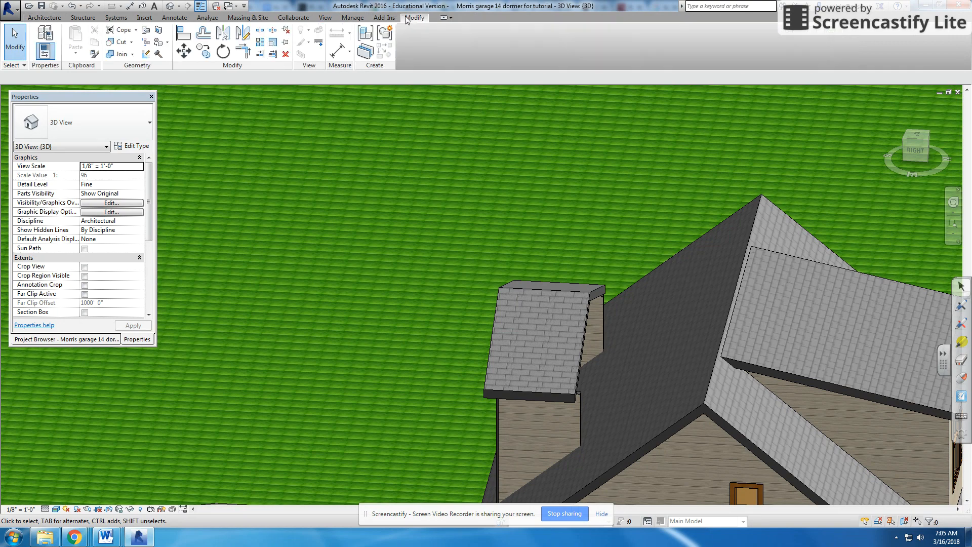
pyautogui.click(146, 30)
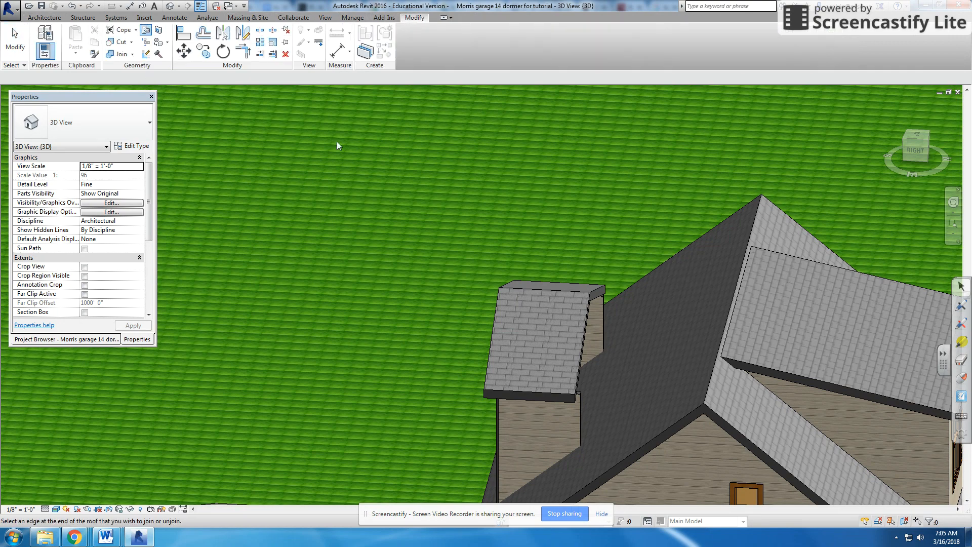
pyautogui.click(589, 298)
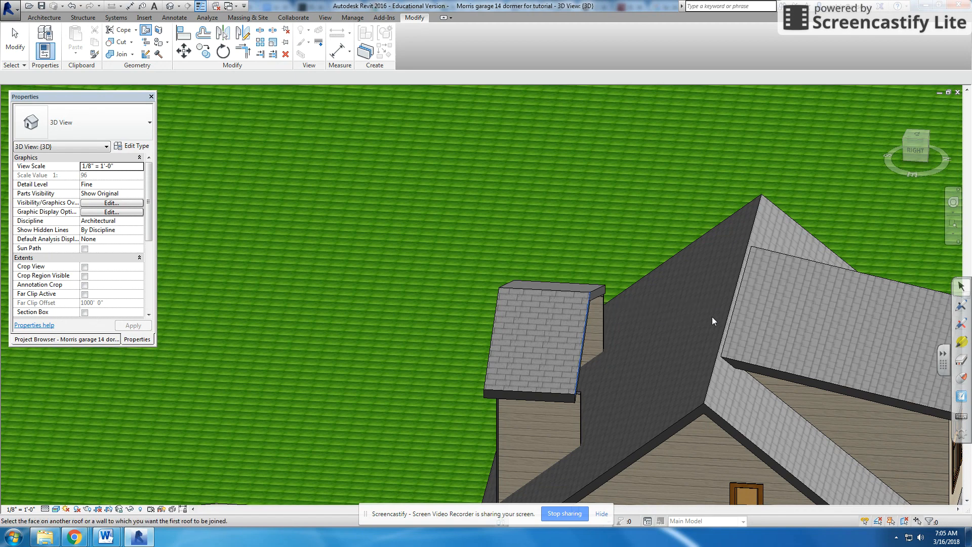
pyautogui.click(727, 314)
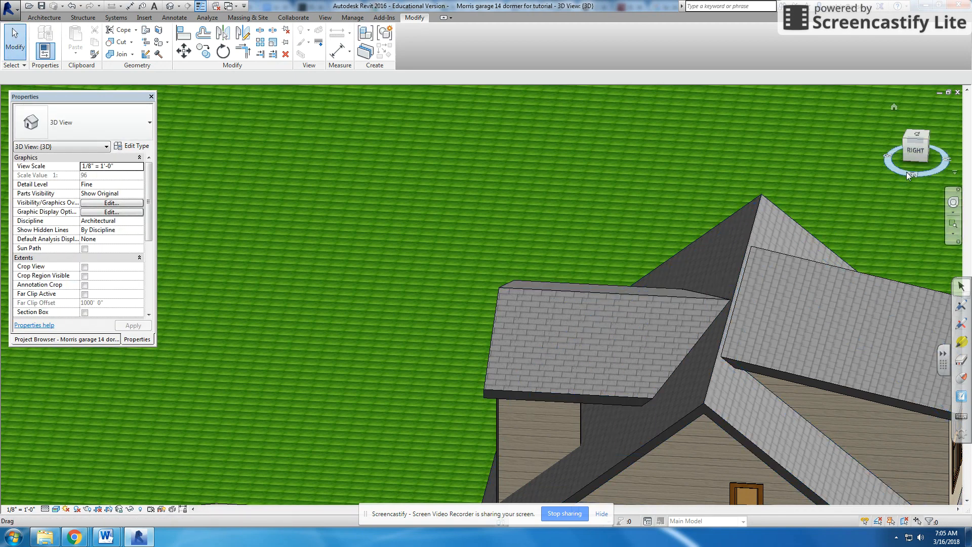
# Open the profile of the dormer's right side wall for editing in the straight-on right view.
pyautogui.click(919, 157)
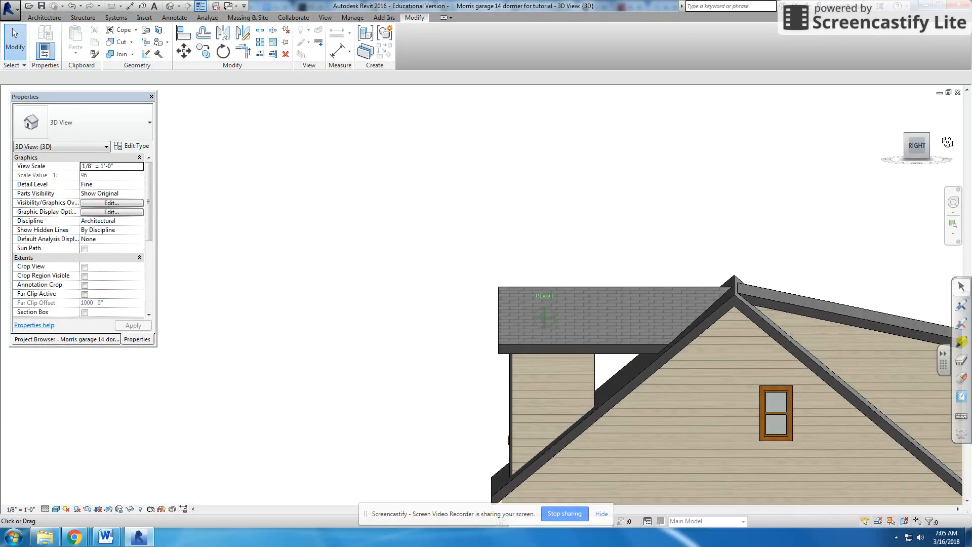
pyautogui.moveTo(947, 142); pyautogui.dragTo(971, 140)
pyautogui.moveTo(907, 146); pyautogui.dragTo(919, 159)
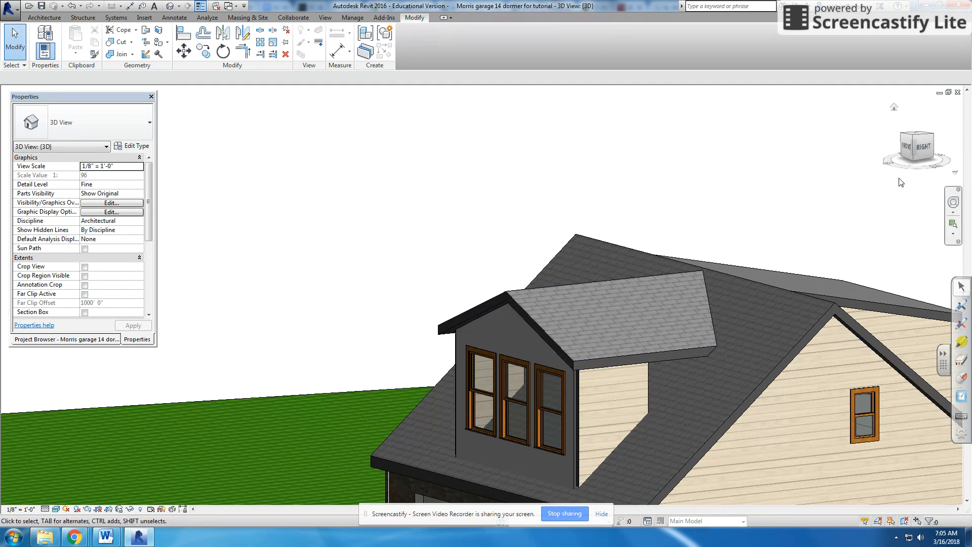
pyautogui.click(921, 153)
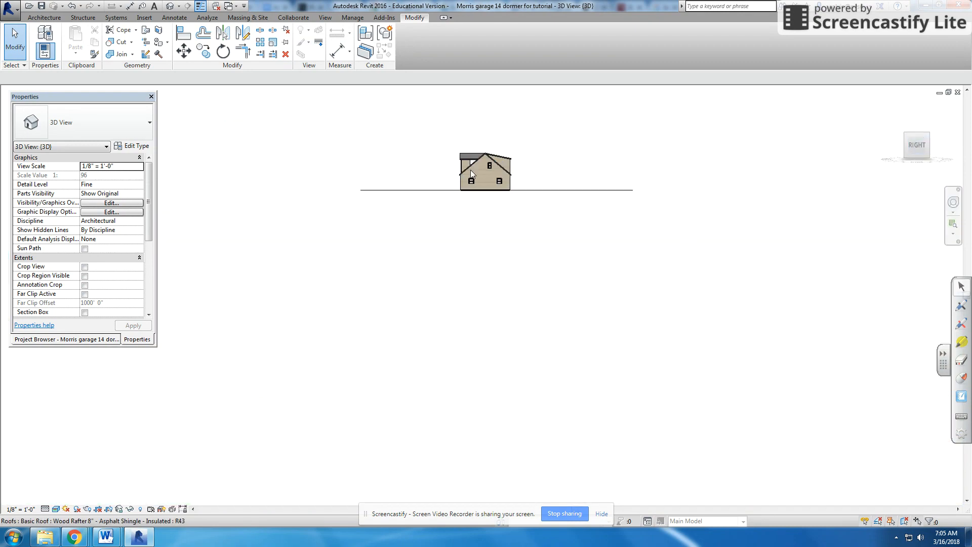
pyautogui.scroll(5, 454, 290)
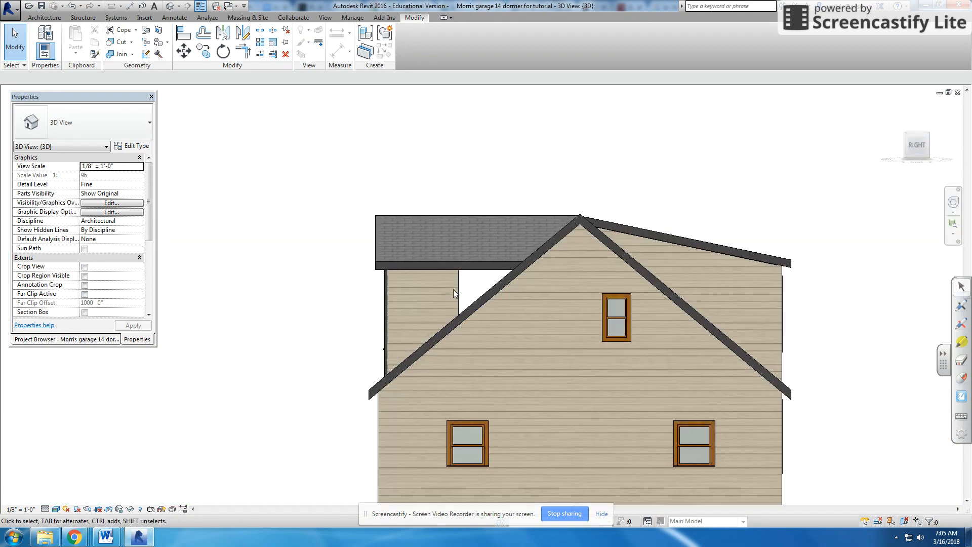
pyautogui.click(462, 287)
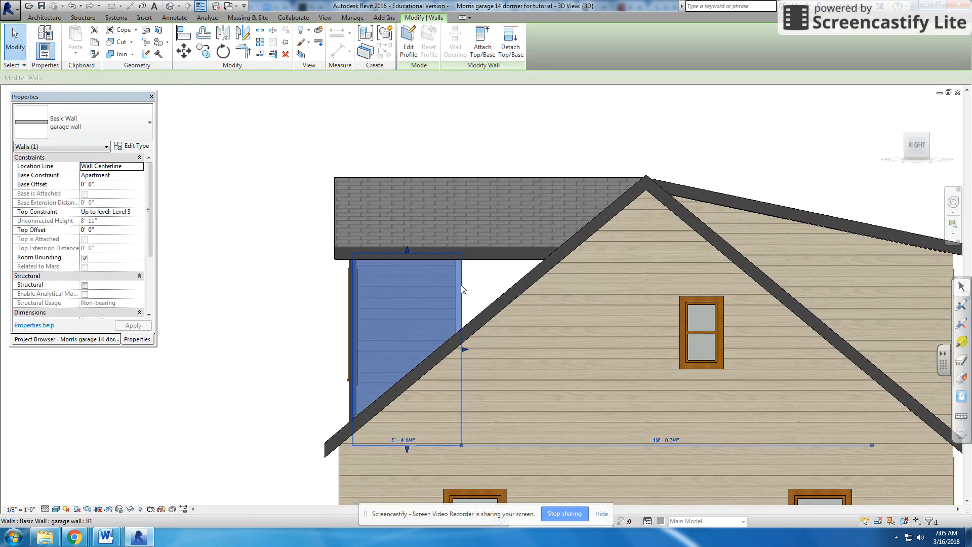
pyautogui.click(409, 49)
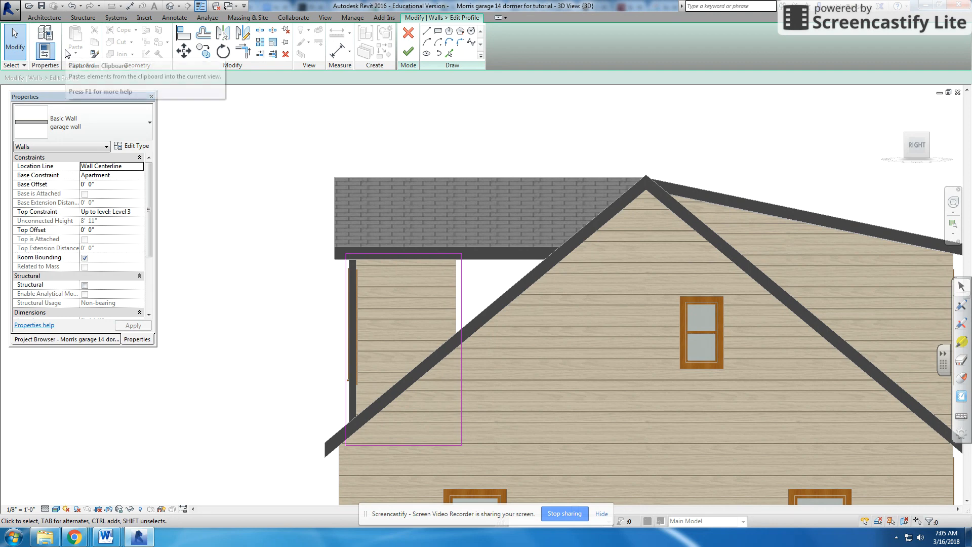
# Sketch a line about 12'-10" long in the wall profile, following the main roof slope from the front edge up to the dormer eave.
pyautogui.click(426, 31)
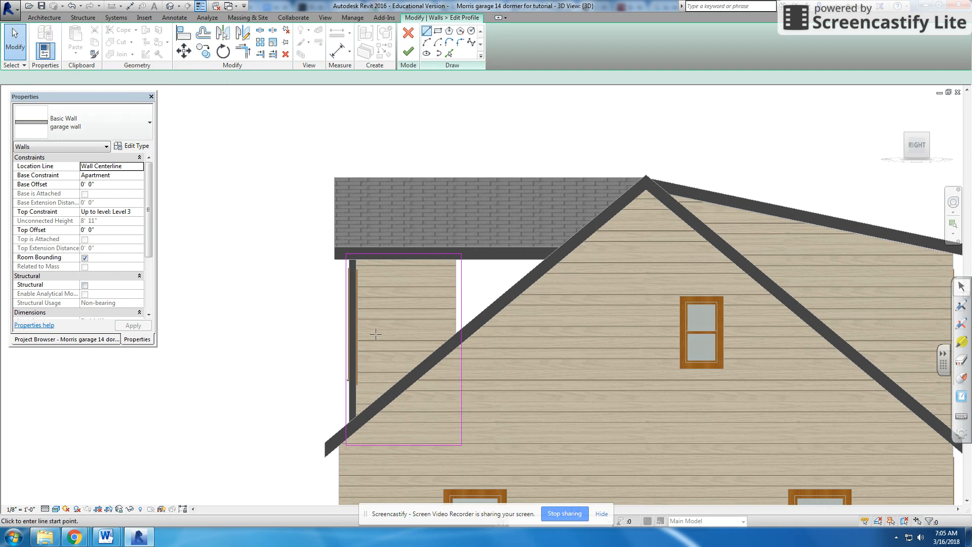
pyautogui.click(346, 431)
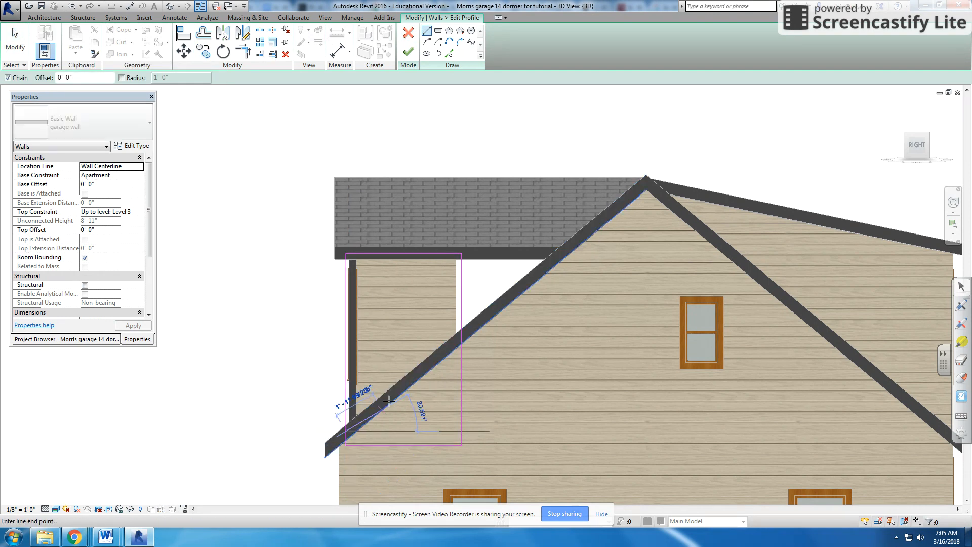
pyautogui.click(557, 252)
pyautogui.rightClick(488, 253)
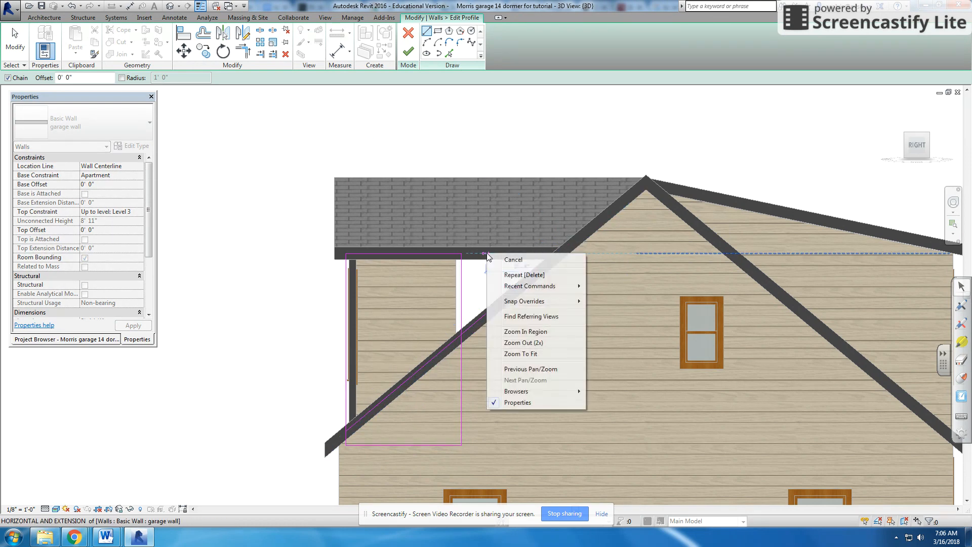
pyautogui.click(495, 258)
pyautogui.press('Escape')
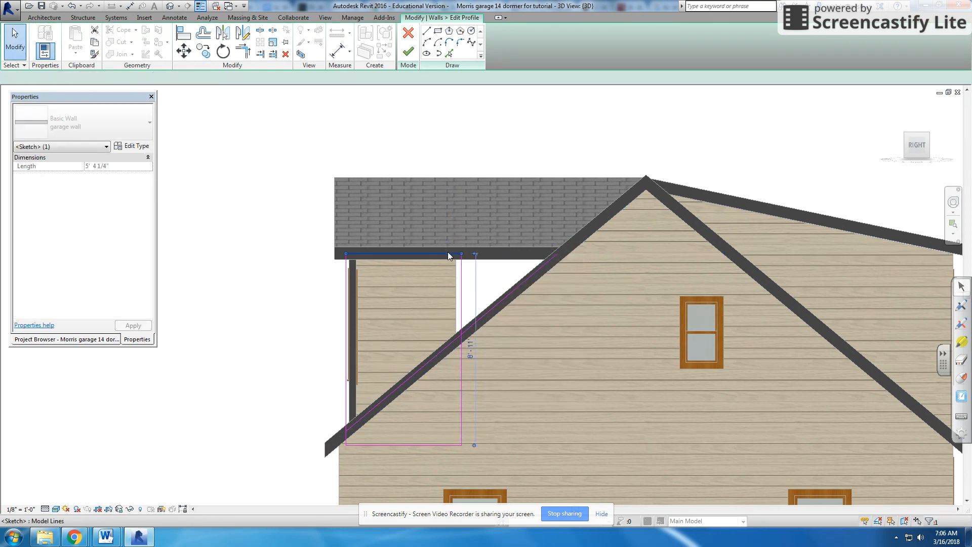
# Extend the top edge of the right wall profile back to the upper end of the sloped line.
pyautogui.click(461, 253)
pyautogui.moveTo(461, 254); pyautogui.dragTo(557, 253)
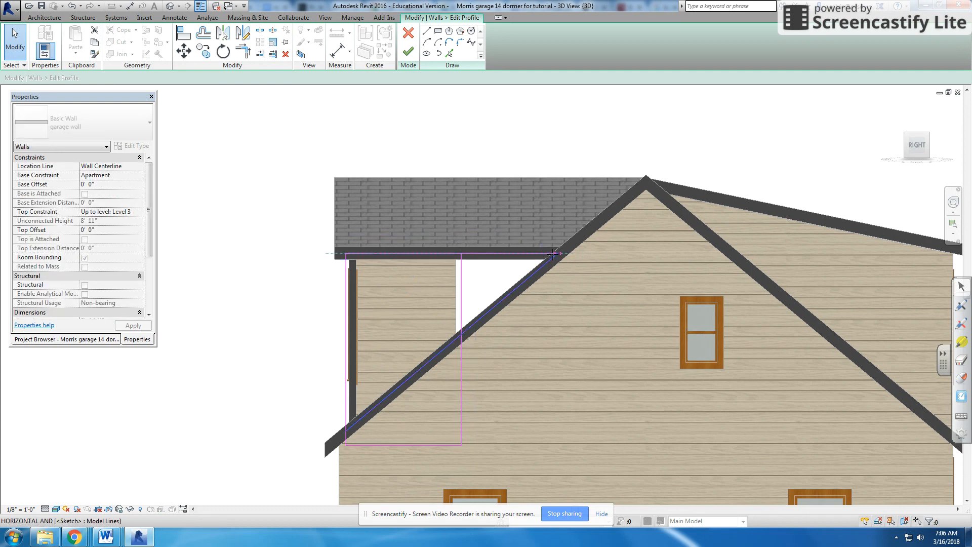
pyautogui.click(514, 272)
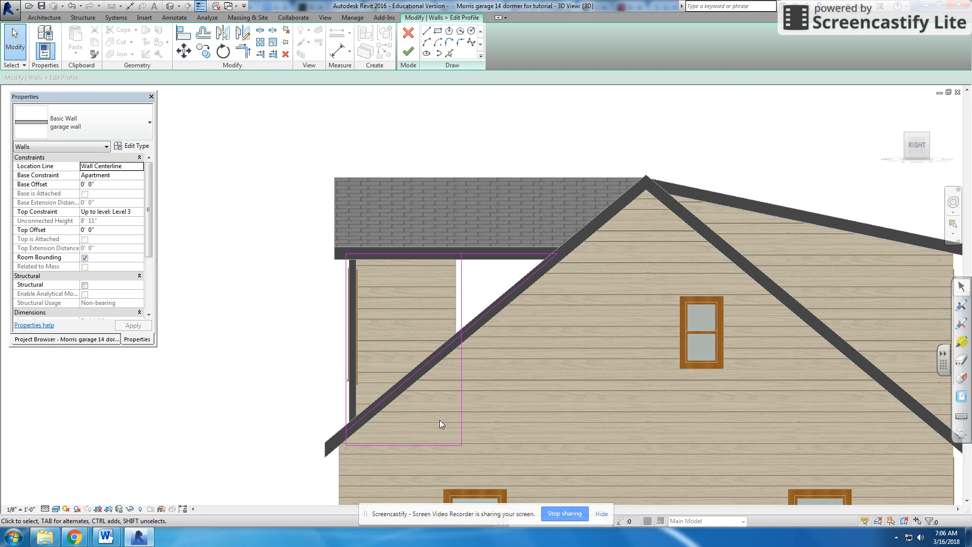
# Shorten the sloped line and the rear vertical edge to meet at their crossing, and finish the right wall profile.
pyautogui.click(409, 381)
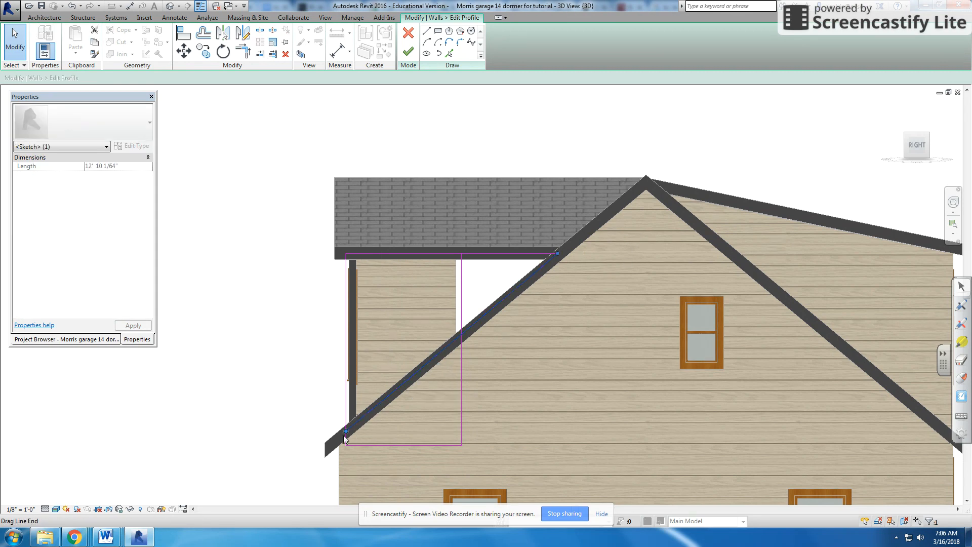
pyautogui.moveTo(346, 434); pyautogui.dragTo(461, 334)
pyautogui.click(461, 334)
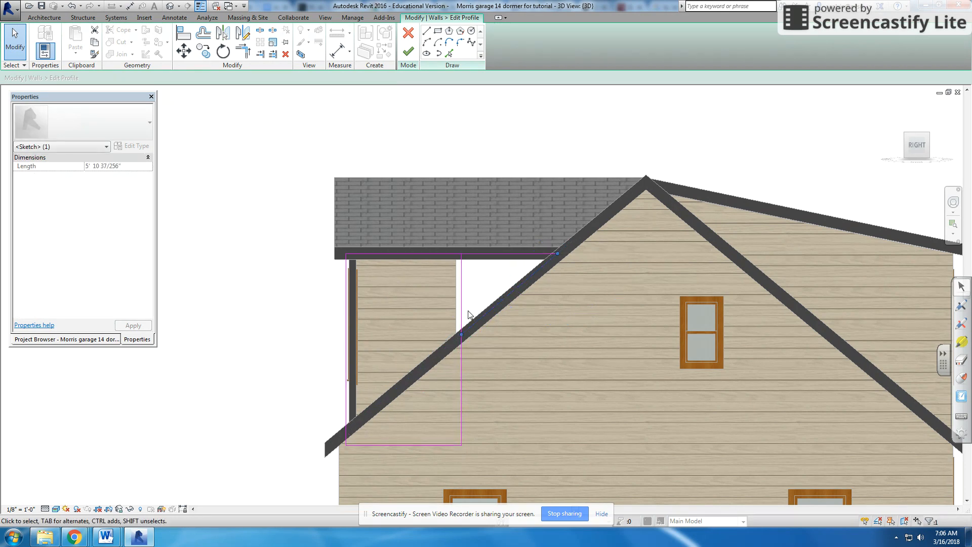
pyautogui.click(462, 267)
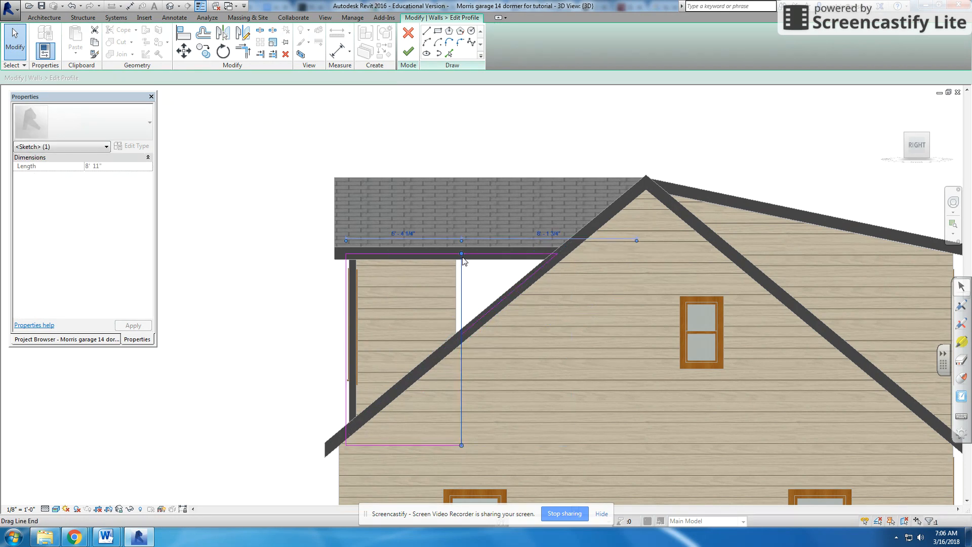
pyautogui.moveTo(462, 254); pyautogui.dragTo(461, 334)
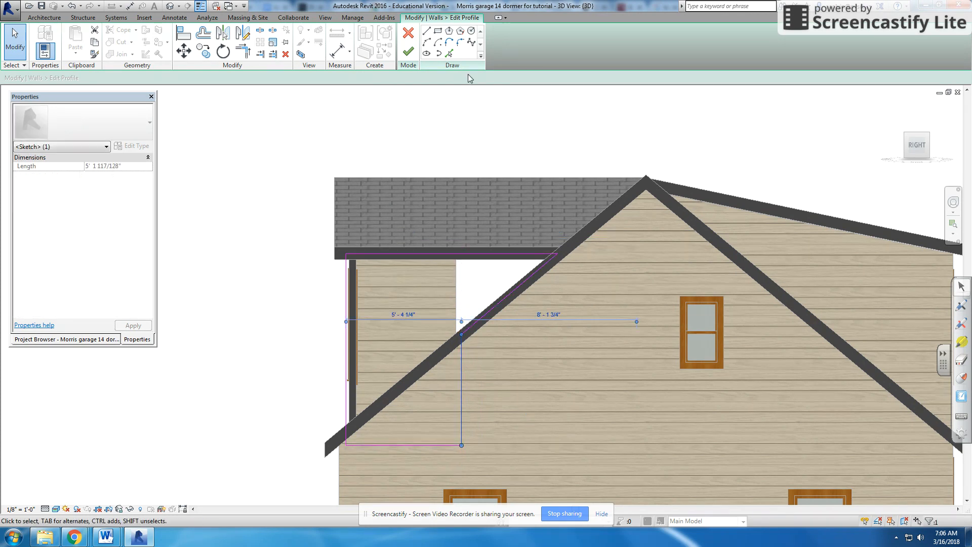
pyautogui.click(411, 51)
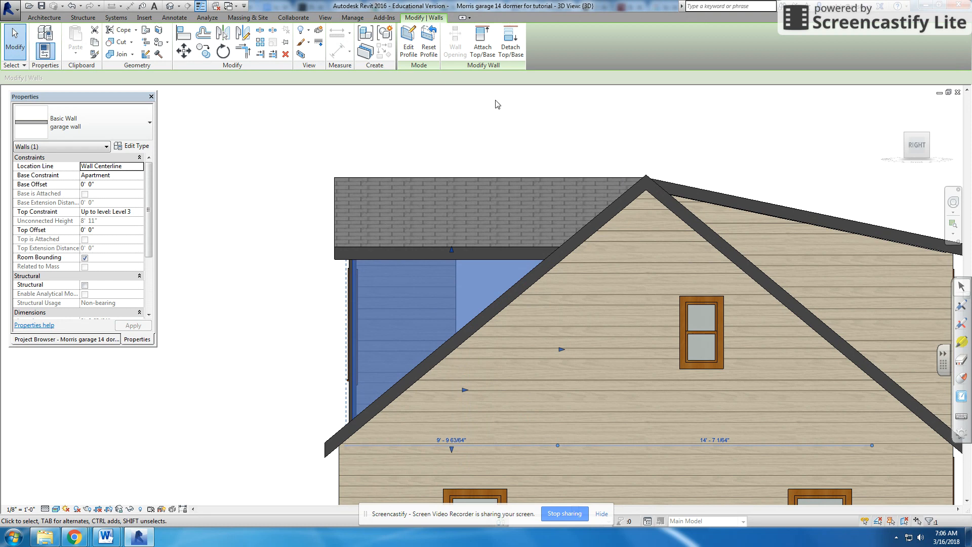
pyautogui.click(513, 149)
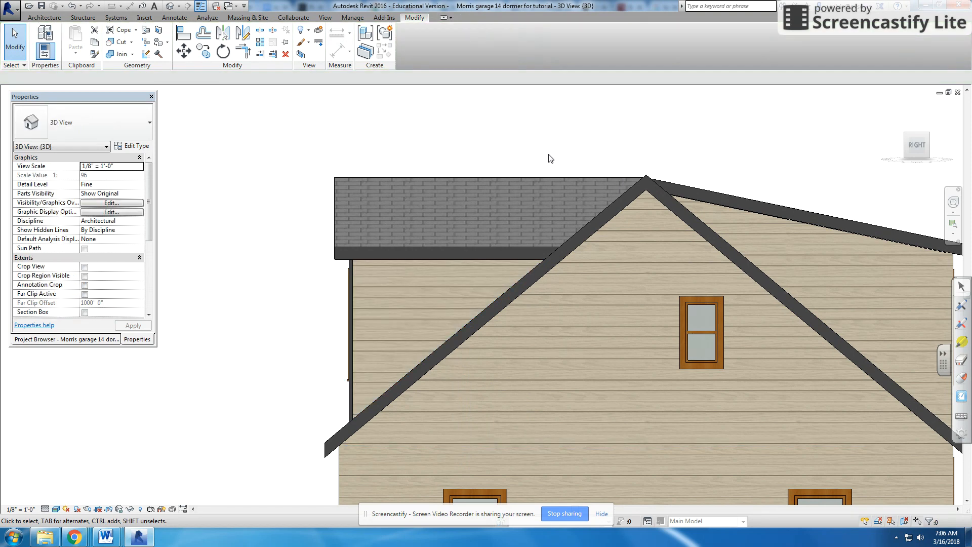
# Open the profile of the dormer's left side wall for editing in the straight-on left view.
pyautogui.click(907, 138)
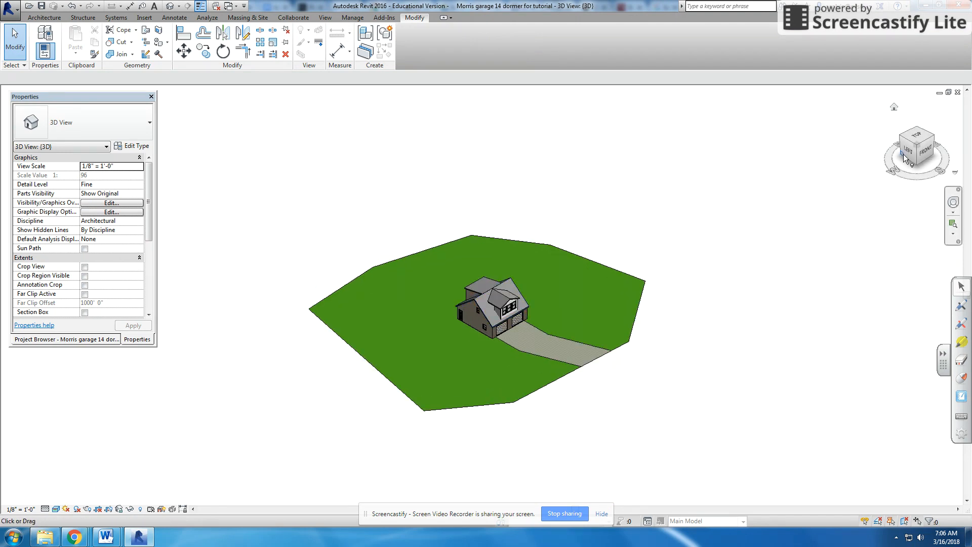
pyautogui.click(913, 150)
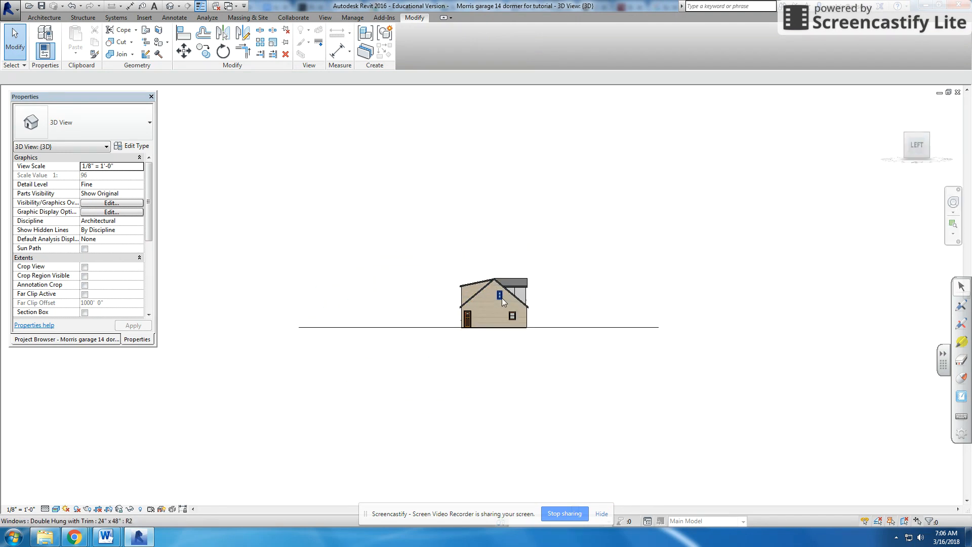
pyautogui.scroll(8, 529, 283)
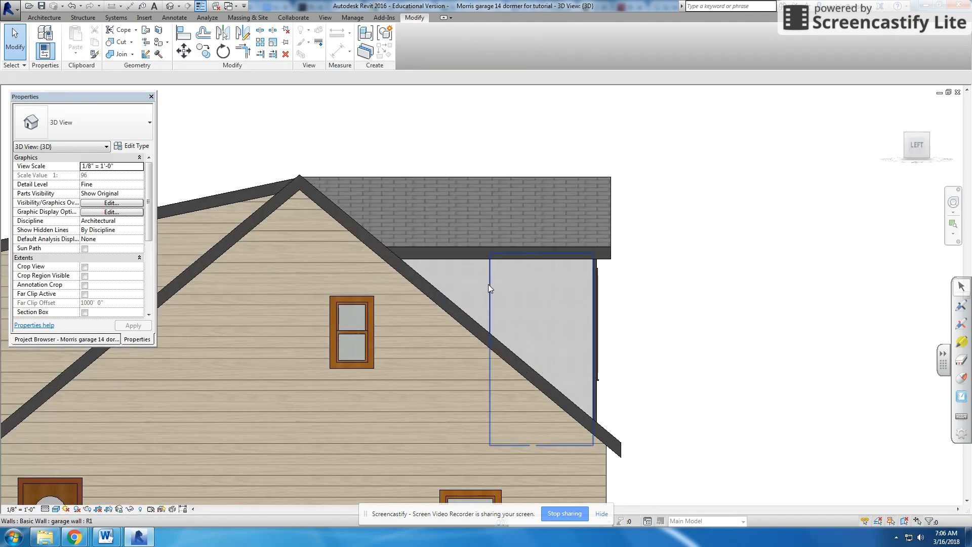
pyautogui.click(488, 284)
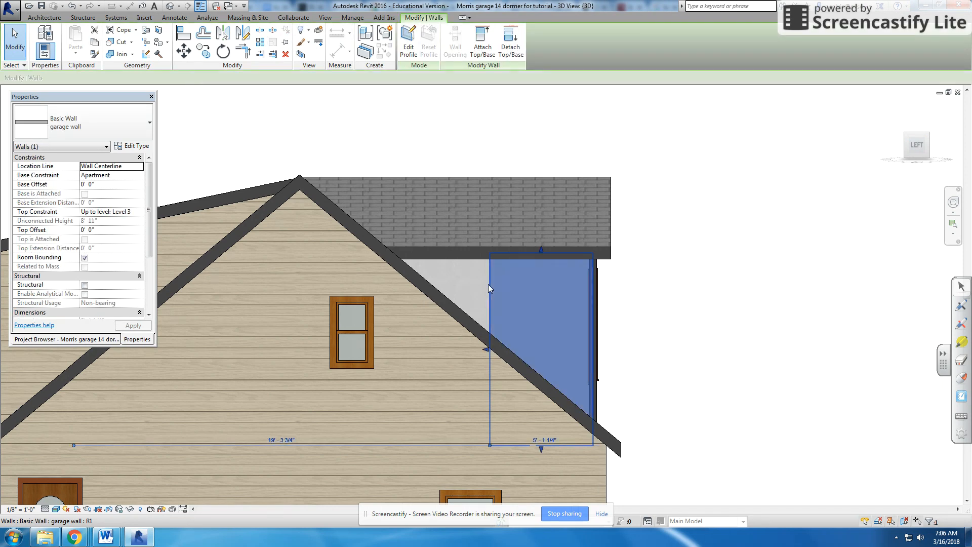
pyautogui.click(407, 47)
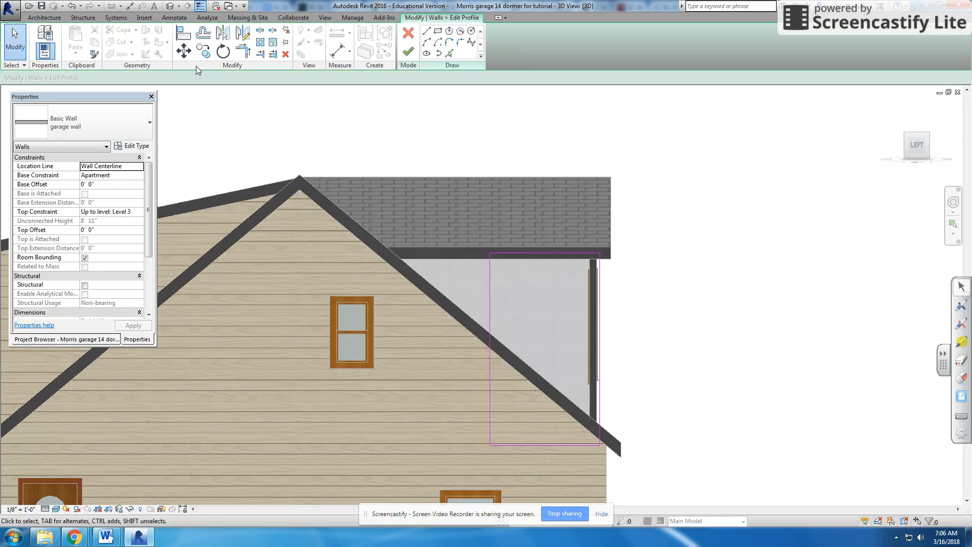
# Sketch a line in the left wall profile along the main roof slope, from the front edge up to the dormer eave.
pyautogui.click(427, 32)
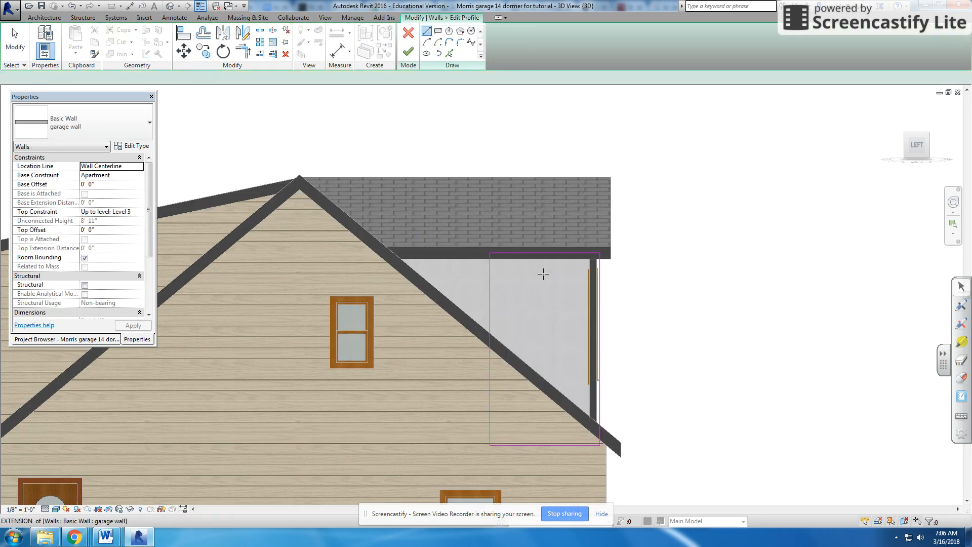
pyautogui.click(600, 435)
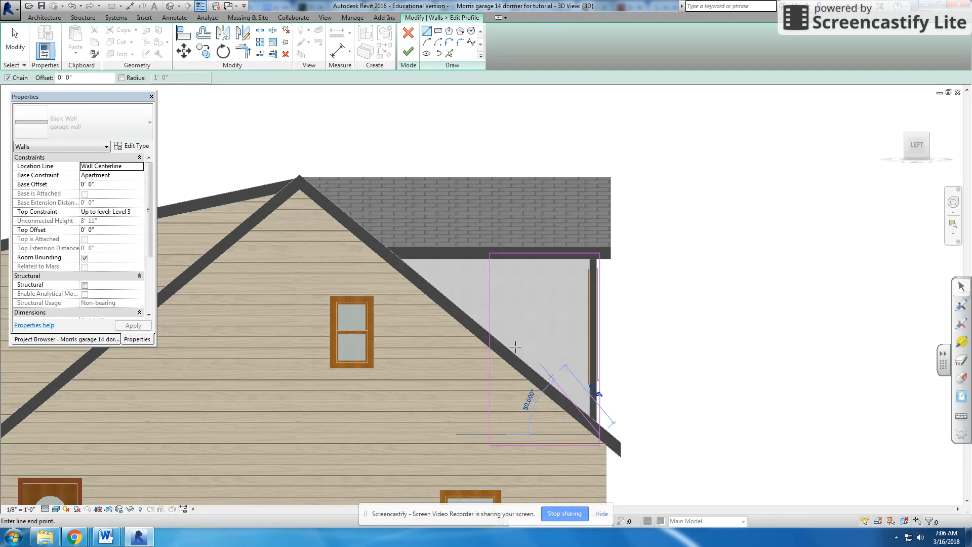
pyautogui.click(383, 253)
pyautogui.press('Escape')
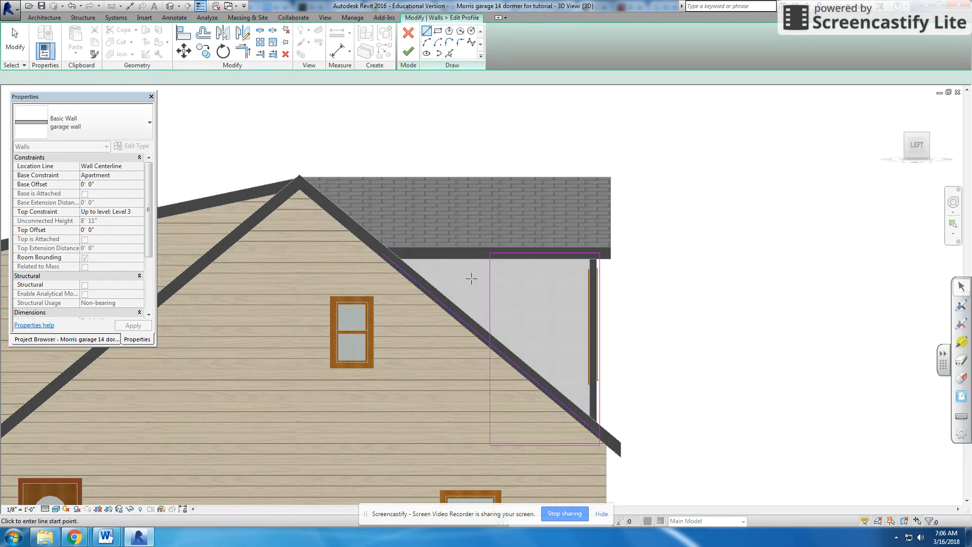
pyautogui.press('Escape')
# Extend the left profile's top edge to the sloped line's upper end and shorten the rear vertical edge down to that line.
pyautogui.click(509, 252)
pyautogui.moveTo(490, 252); pyautogui.dragTo(383, 252)
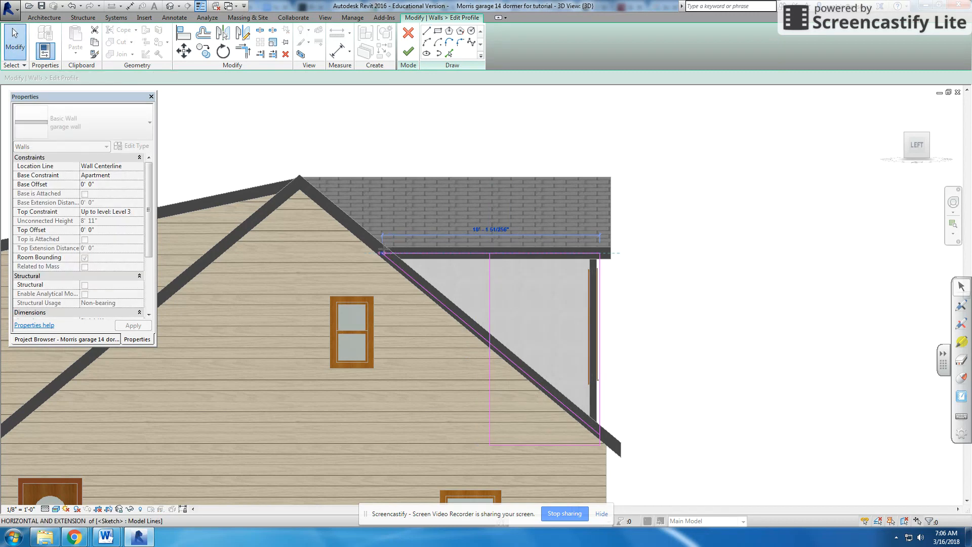
pyautogui.click(489, 279)
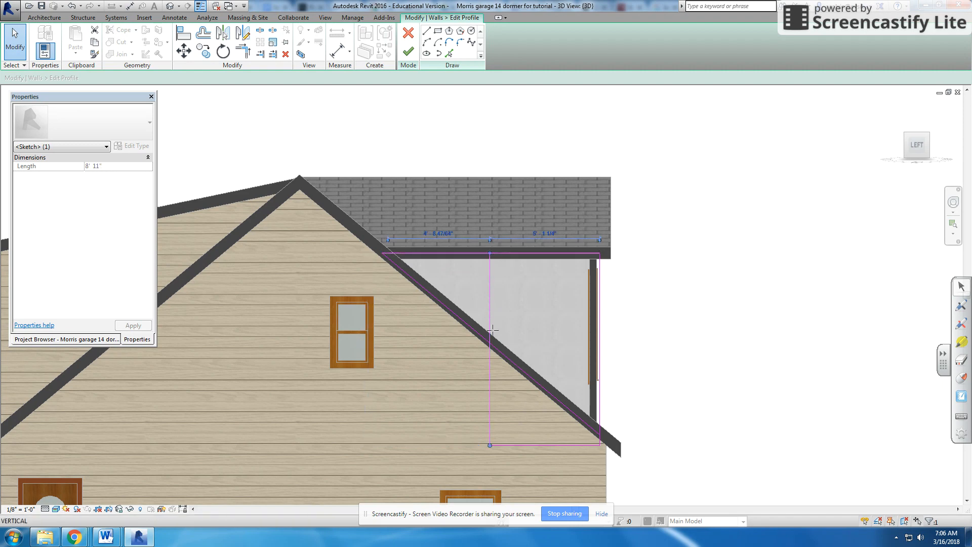
pyautogui.moveTo(493, 330); pyautogui.dragTo(490, 344)
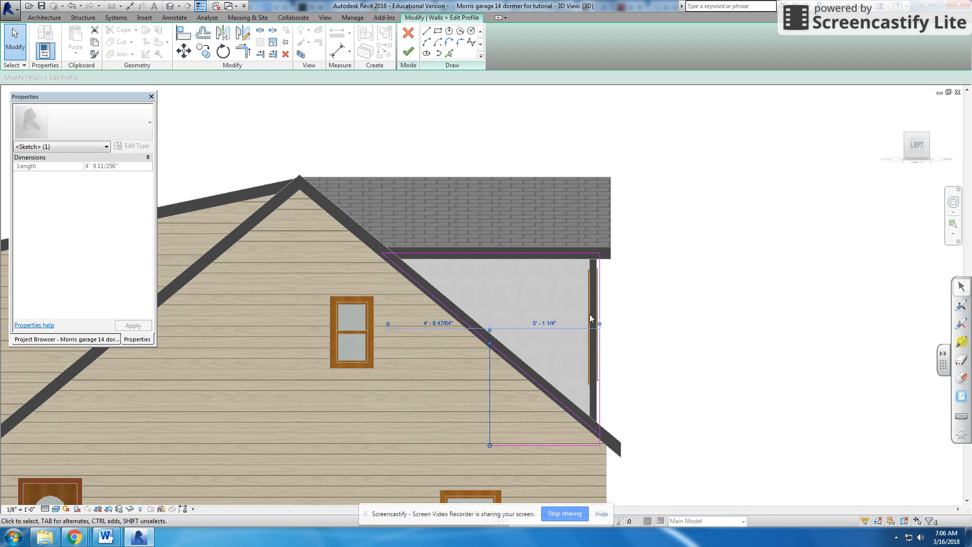
# Trim the sloped line's lower end back to the rear vertical edge and finish the left wall profile.
pyautogui.click(408, 51)
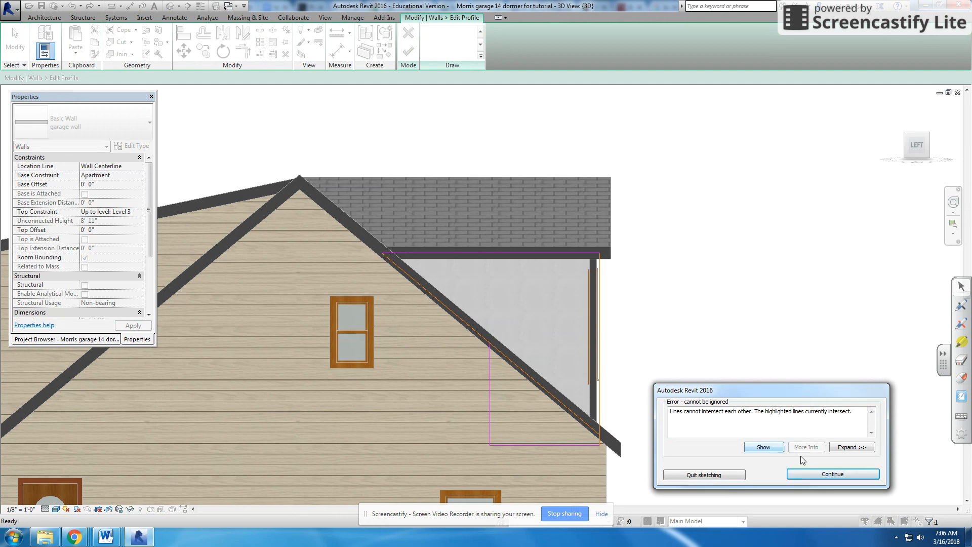
pyautogui.click(805, 475)
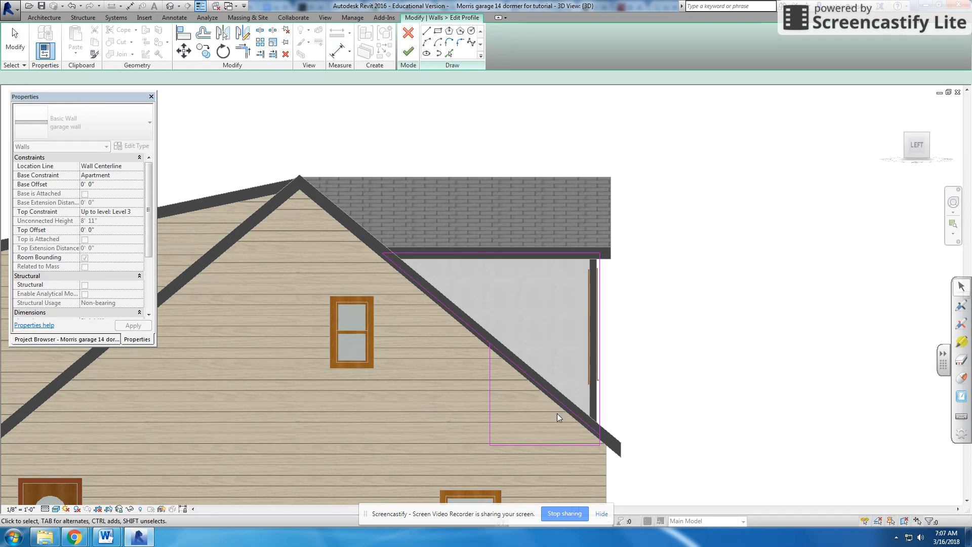
pyautogui.click(586, 422)
pyautogui.moveTo(599, 433); pyautogui.dragTo(490, 345)
pyautogui.click(563, 302)
pyautogui.click(408, 51)
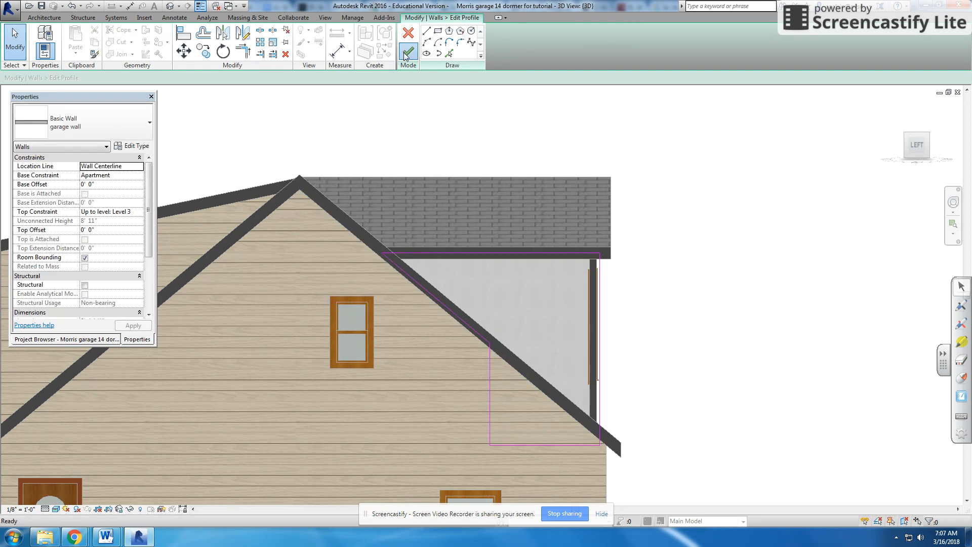
pyautogui.click(802, 215)
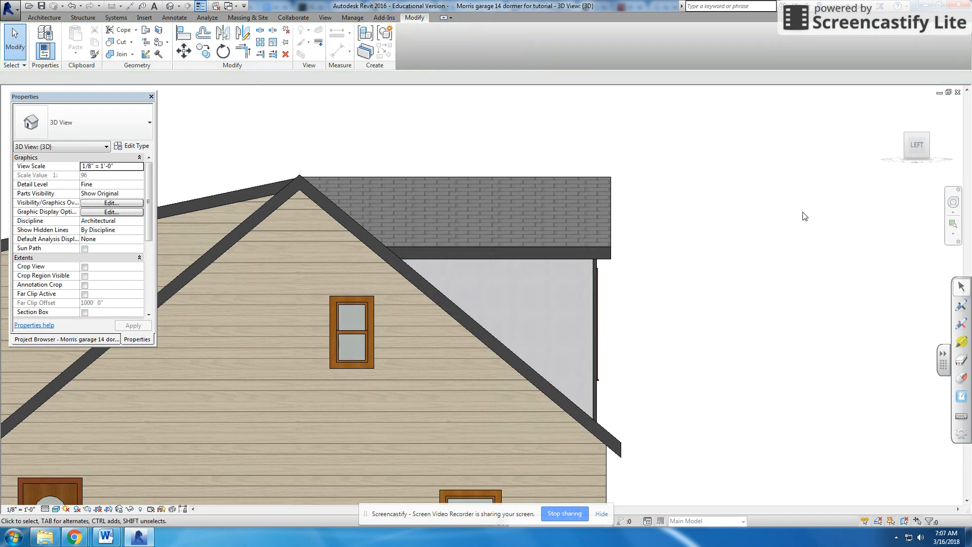
# Flip the dormer's left, front and right walls in the Apartment floor plan so their siding faces outside, and return to the 3D view.
pyautogui.click(929, 133)
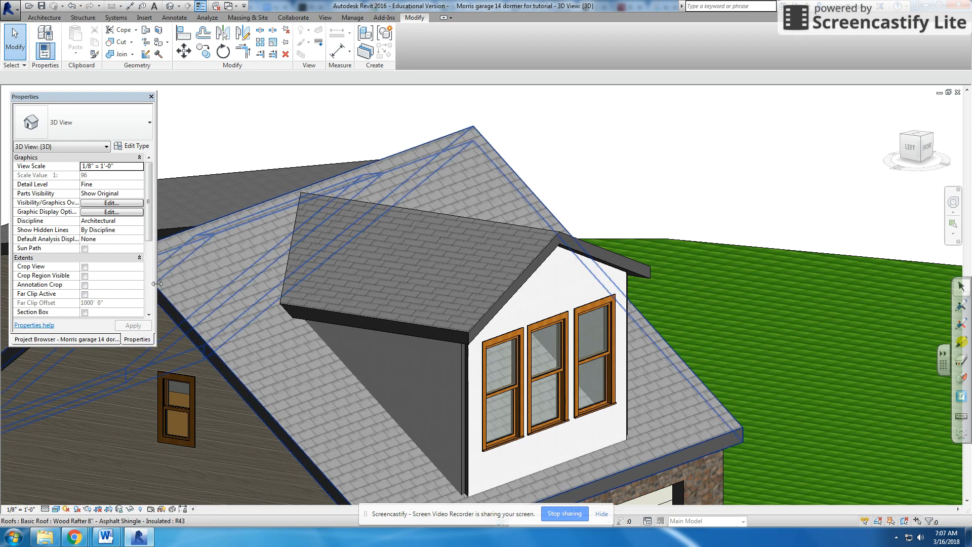
pyautogui.click(54, 339)
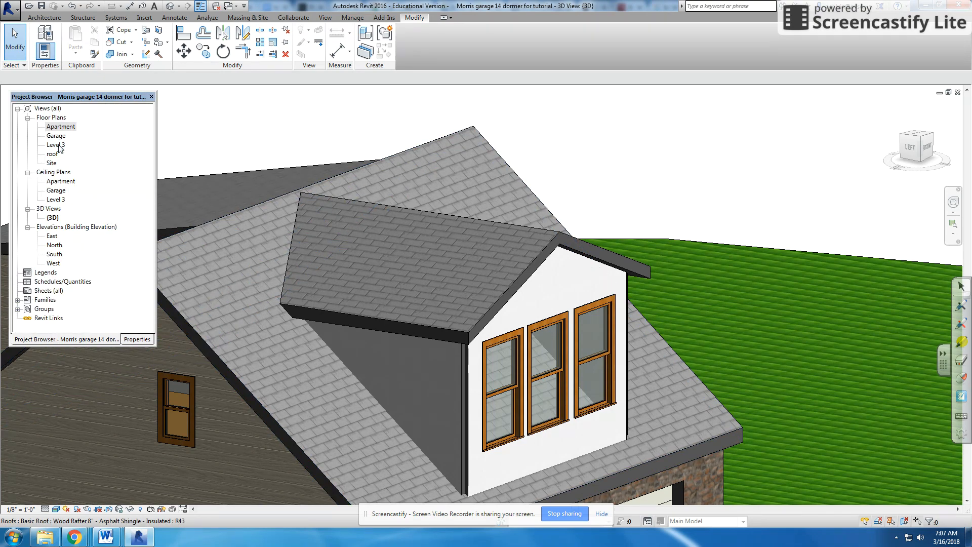
pyautogui.doubleClick(62, 126)
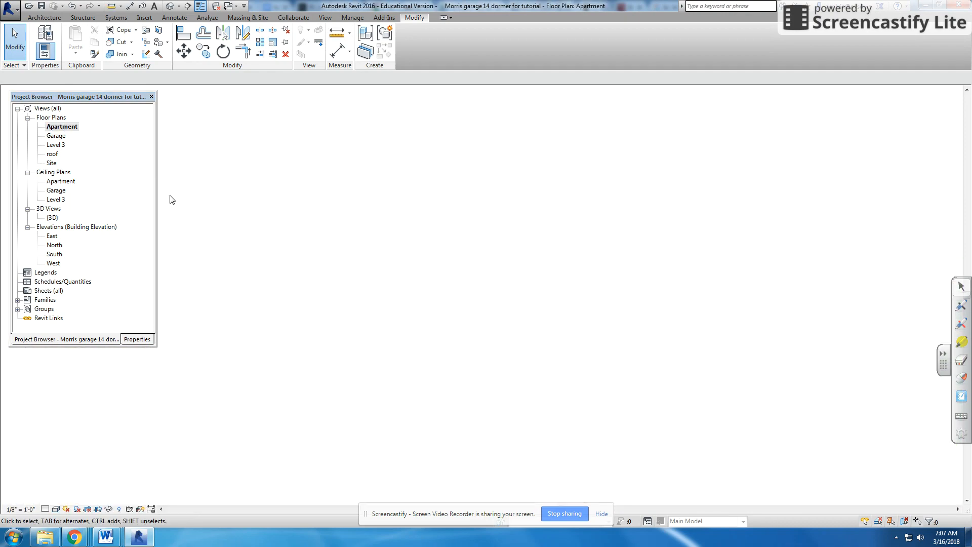
pyautogui.click(471, 395)
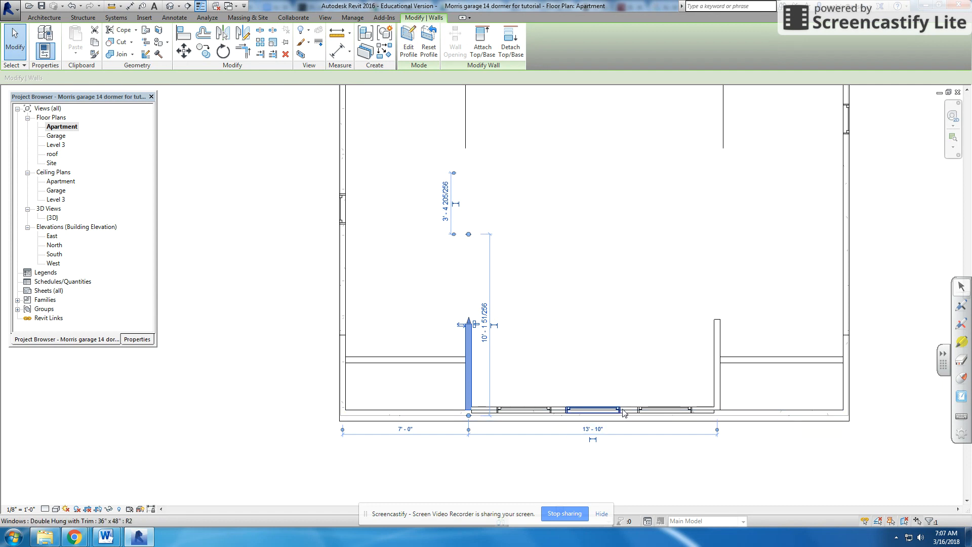
pyautogui.click(594, 406)
pyautogui.click(593, 402)
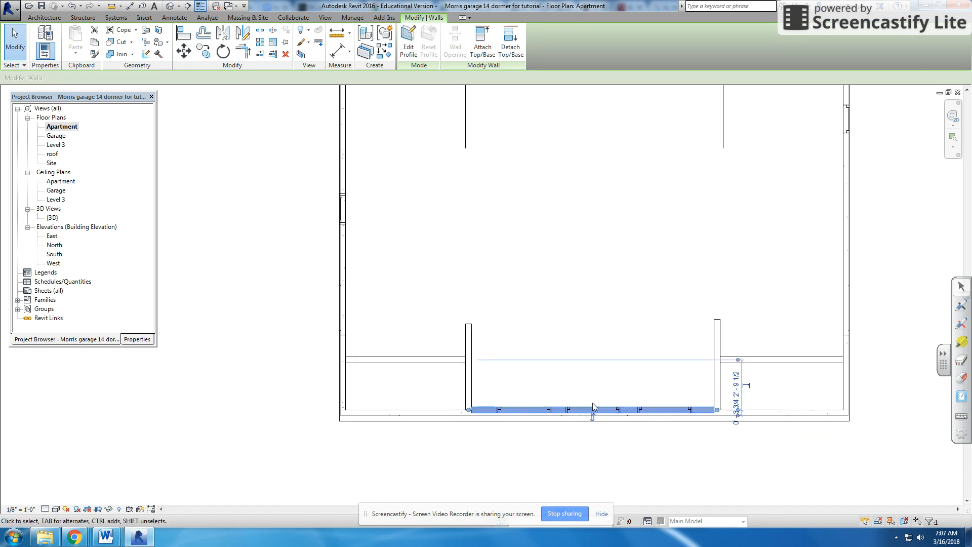
pyautogui.click(719, 350)
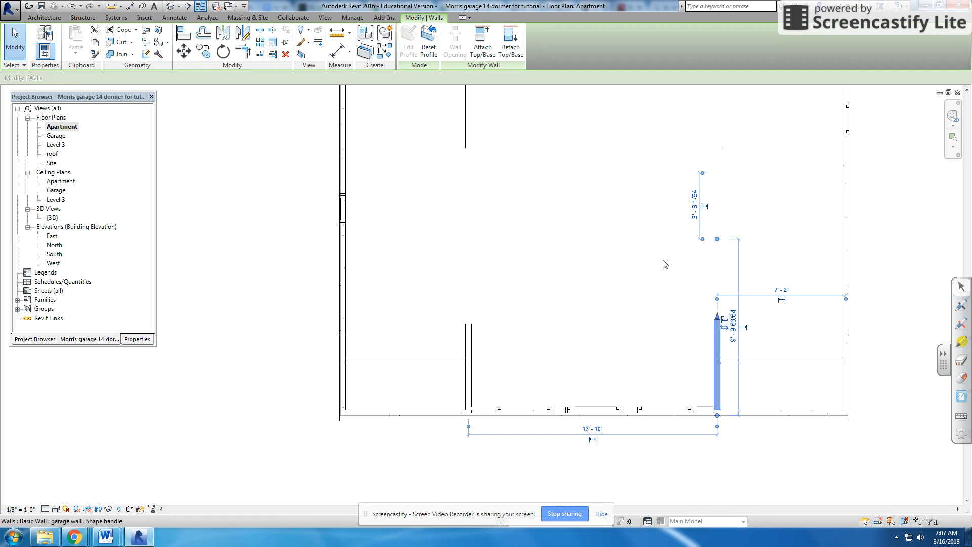
pyautogui.click(227, 218)
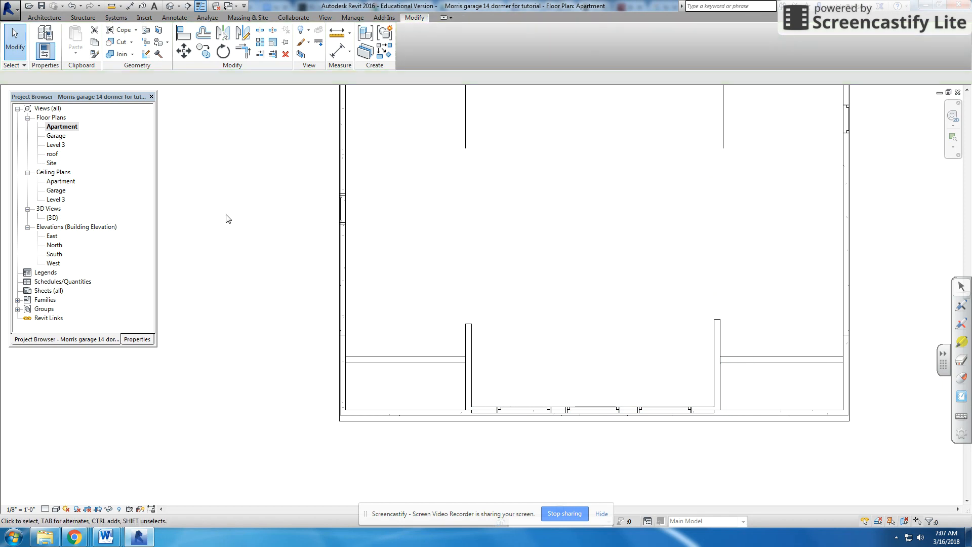
pyautogui.click(171, 7)
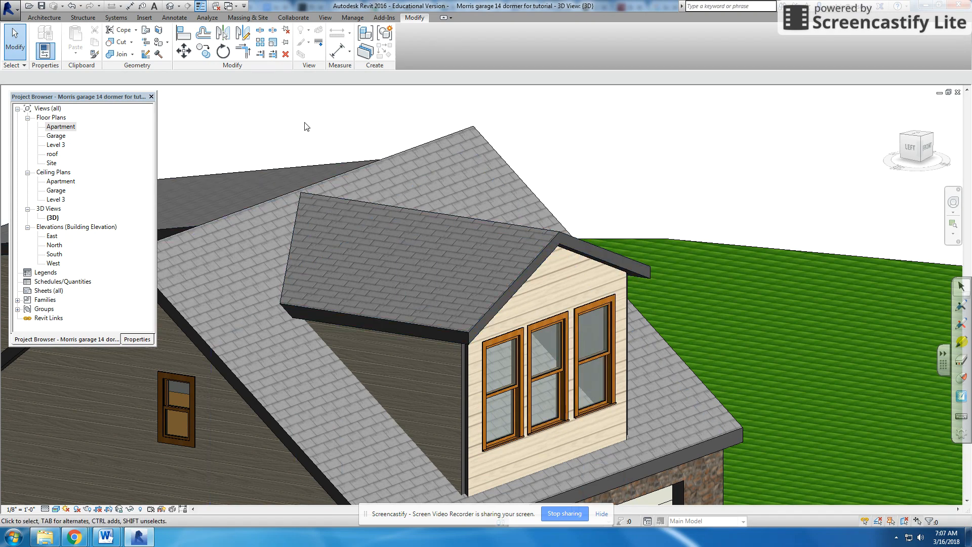
# Start a dormer opening in the main roof, pick the dormer's front and left wall faces as boundaries, and join the lines at their corner.
pyautogui.click(44, 17)
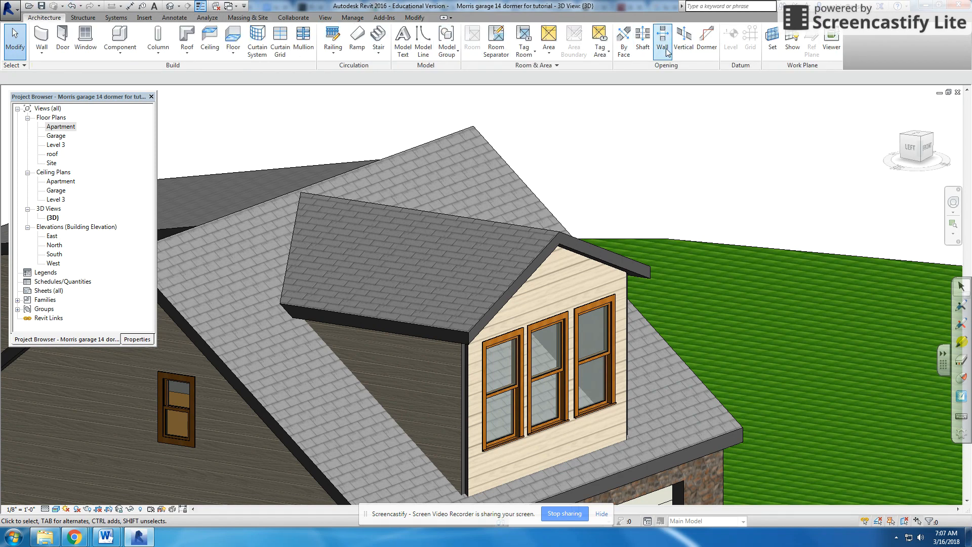
pyautogui.click(702, 45)
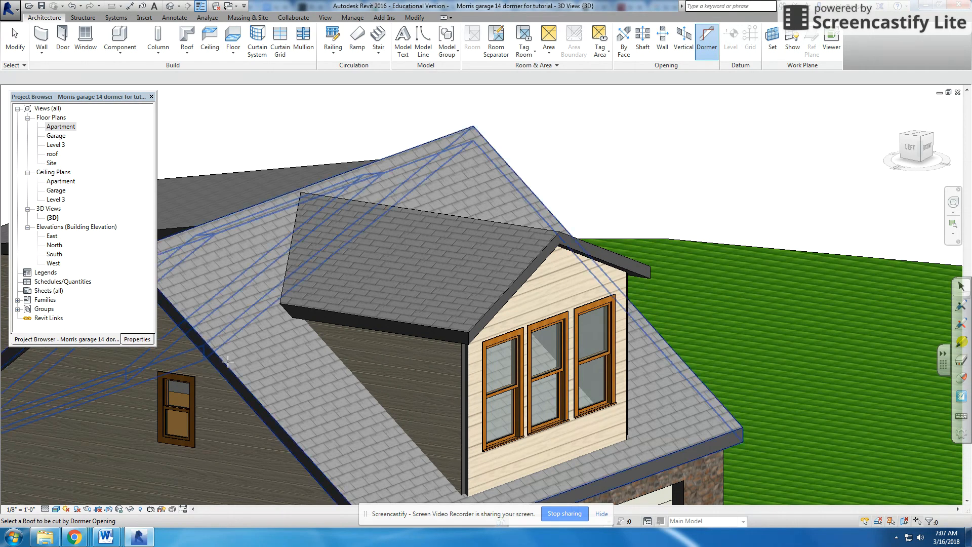
pyautogui.click(318, 354)
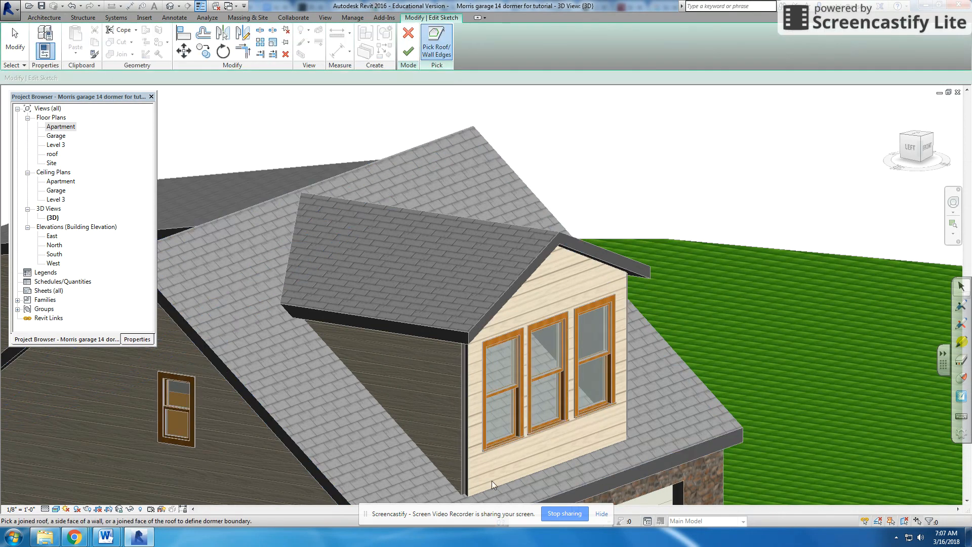
pyautogui.click(470, 476)
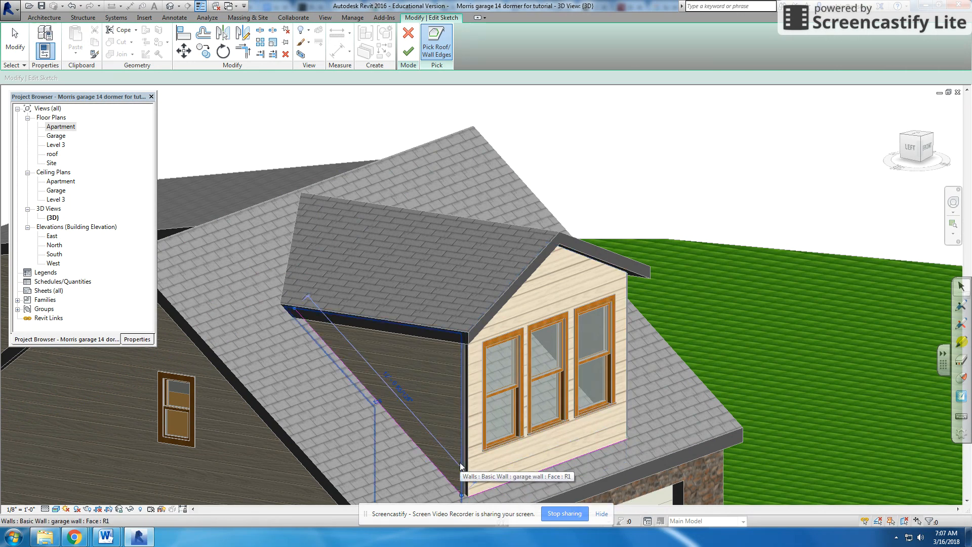
pyautogui.click(460, 462)
pyautogui.moveTo(463, 496); pyautogui.dragTo(464, 498)
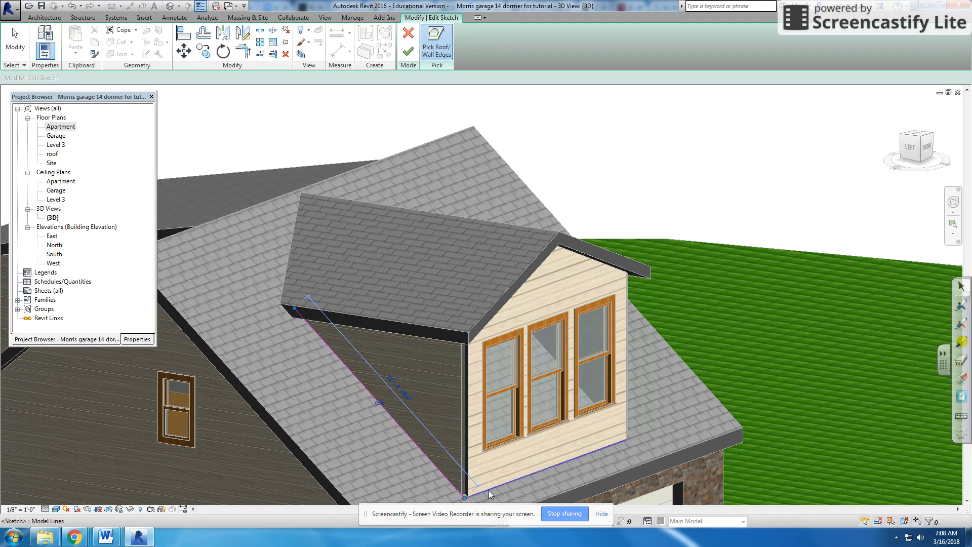
# Add the dormer's right side wall to the opening boundary and adjust the line's lower end to the front wall corner.
pyautogui.scroll(-1, 488, 488)
pyautogui.scroll(1, 580, 483)
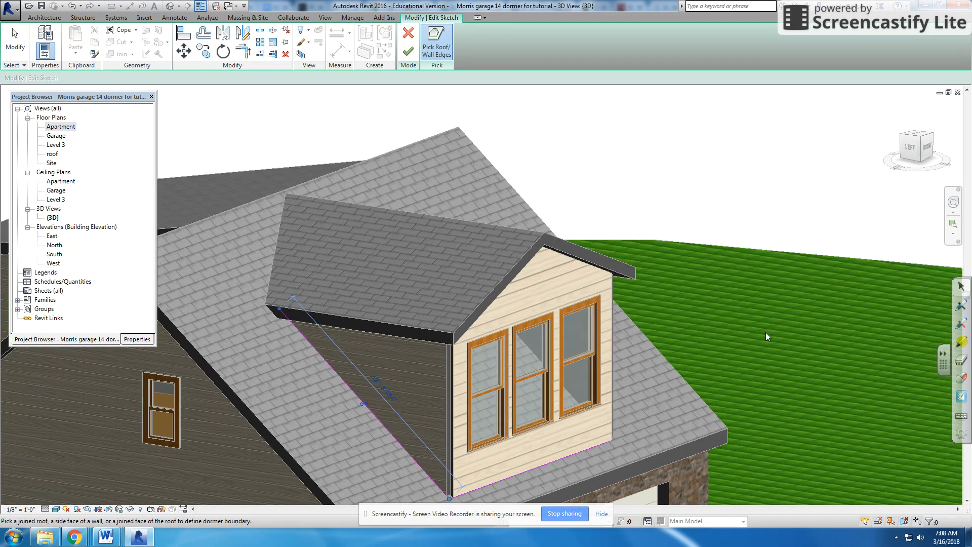
pyautogui.click(930, 138)
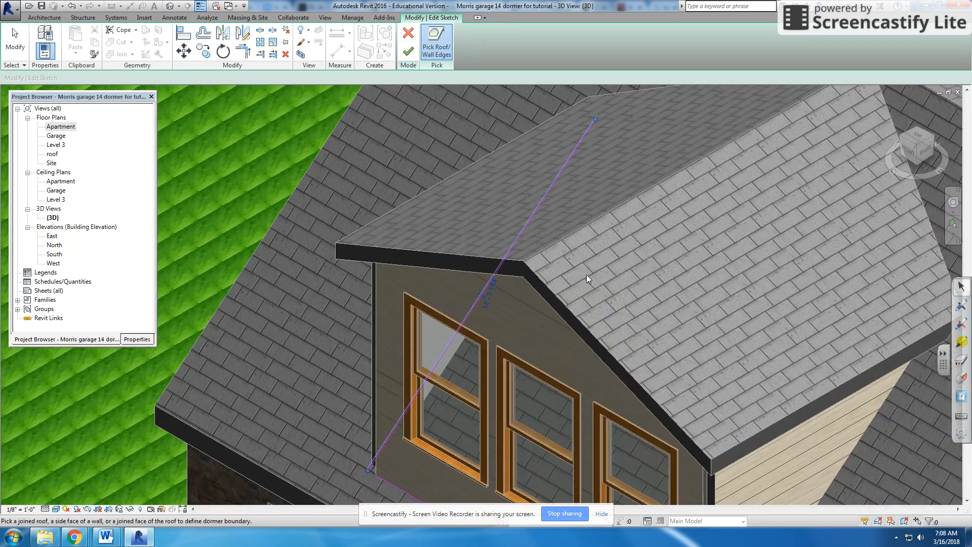
pyautogui.scroll(-2, 587, 274)
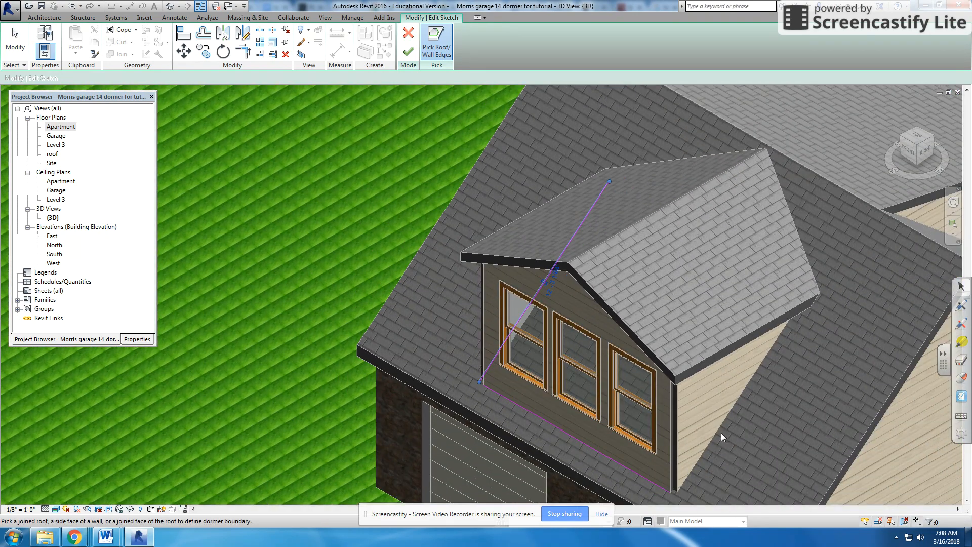
pyautogui.click(715, 431)
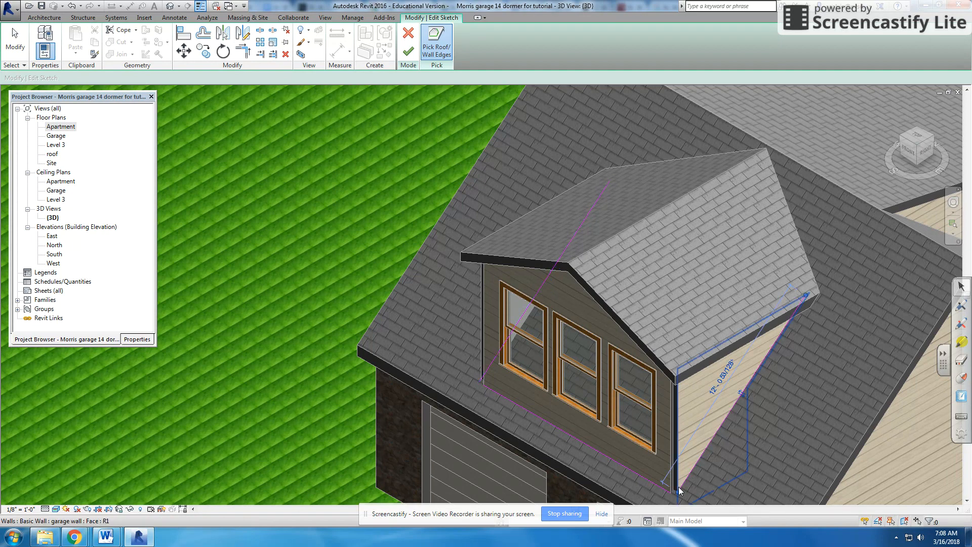
pyautogui.moveTo(678, 495); pyautogui.dragTo(675, 495)
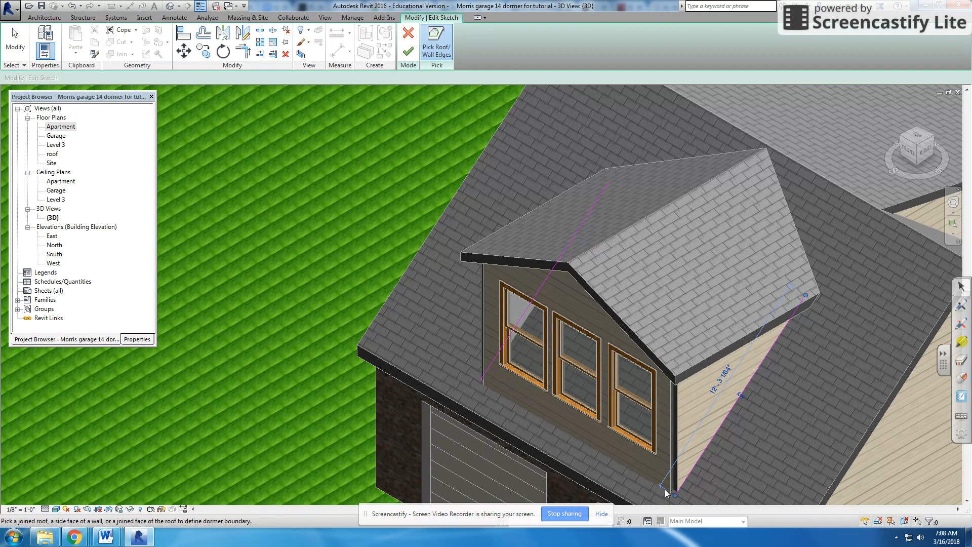
# Close the opening boundary with the front wall line, joined to the left wall line, and the dormer roof, and finish the dormer opening.
pyautogui.click(672, 455)
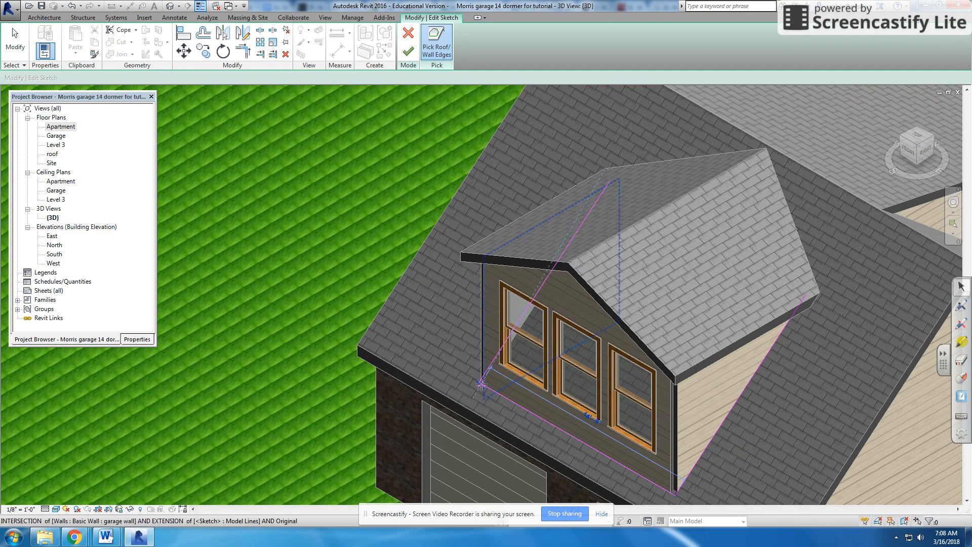
pyautogui.moveTo(483, 389); pyautogui.dragTo(480, 385)
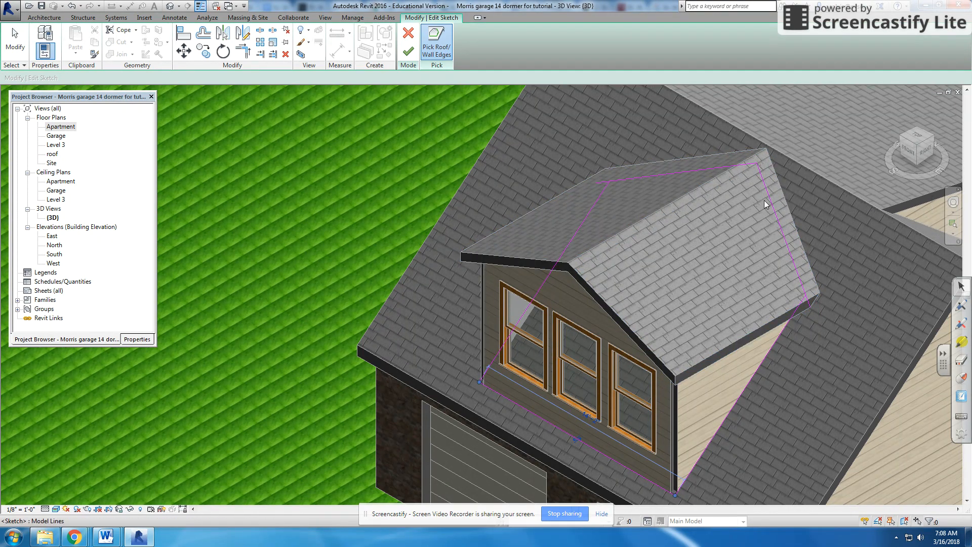
pyautogui.click(409, 51)
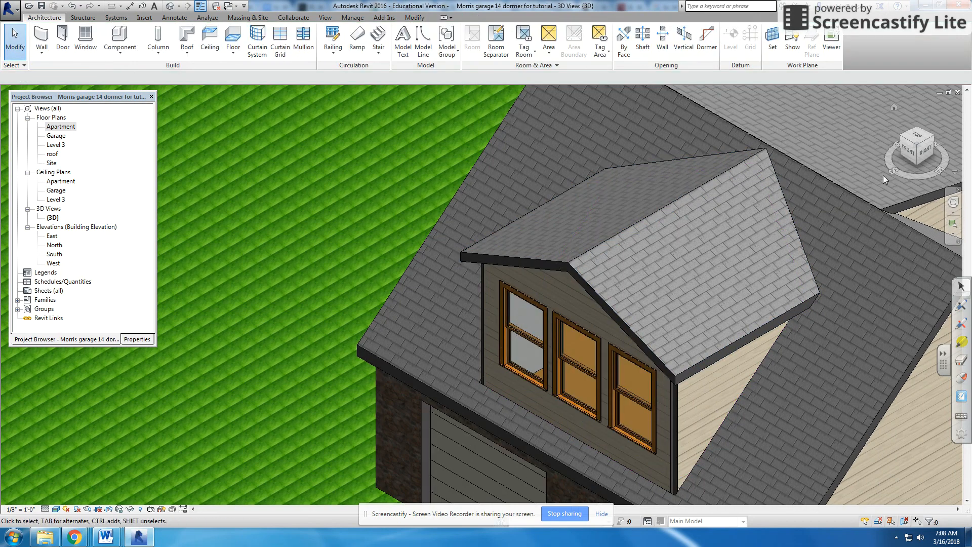
pyautogui.moveTo(918, 152)
pyautogui.mouseDown()
pyautogui.moveTo(918, 115)
pyautogui.moveTo(909, 110)
pyautogui.moveTo(906, 120)
pyautogui.moveTo(934, 126)
pyautogui.mouseUp()
pyautogui.scroll(-3, 694, 133)
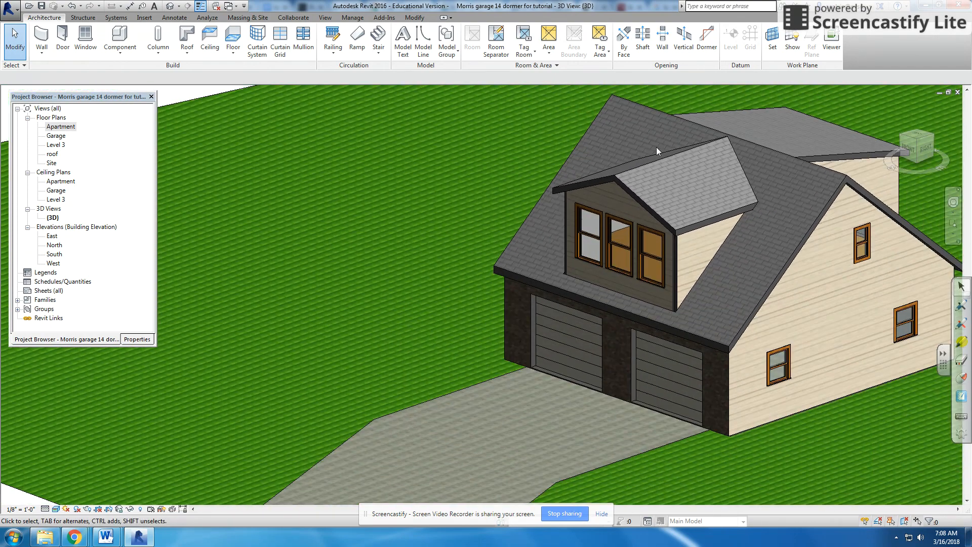